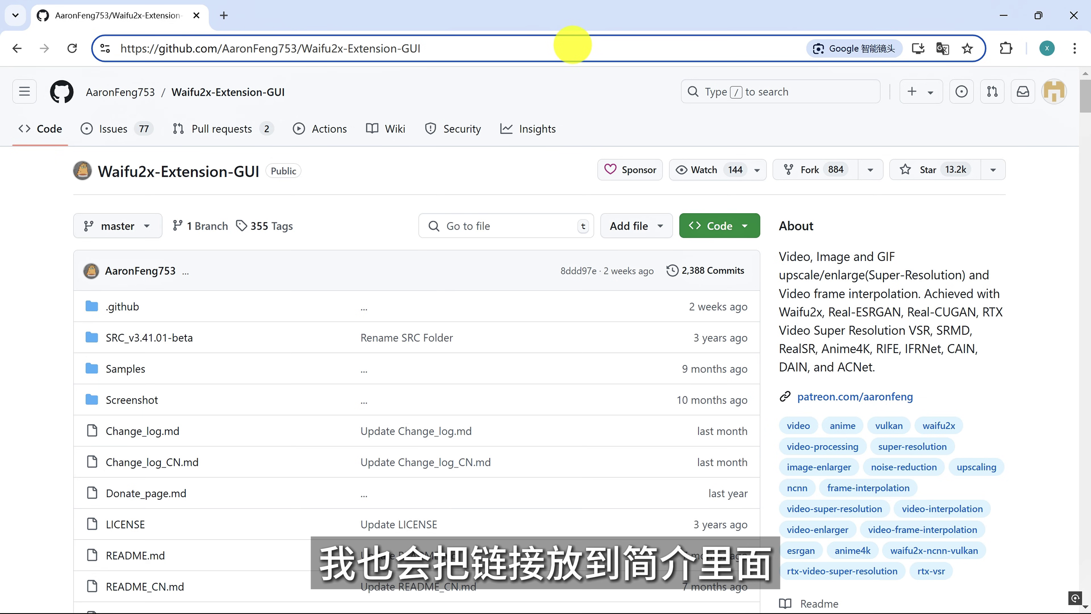
Download the full package Waifu2x-Extension-GUI-v3.119.01-Win64.7z from the repository's latest release
scroll(592, 109, down, 10)
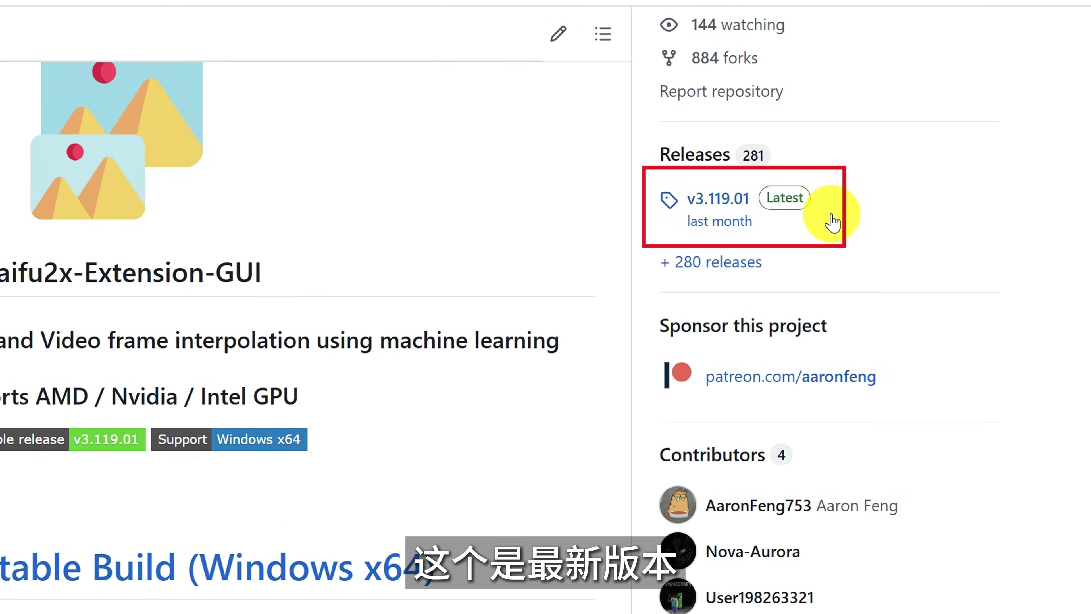
click(777, 199)
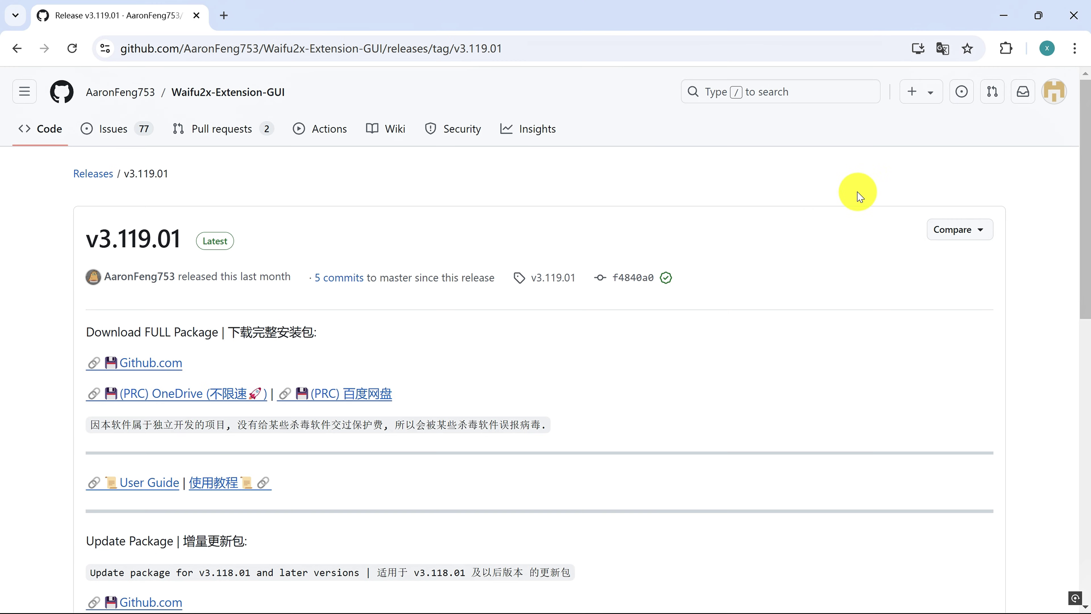
scroll(859, 195, down, 15)
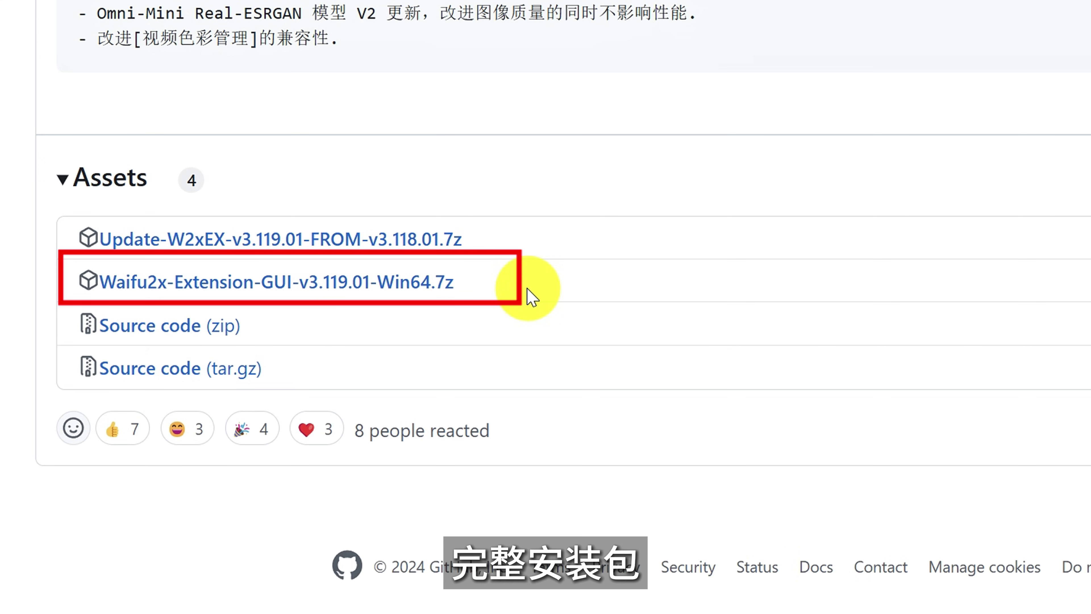
click(378, 301)
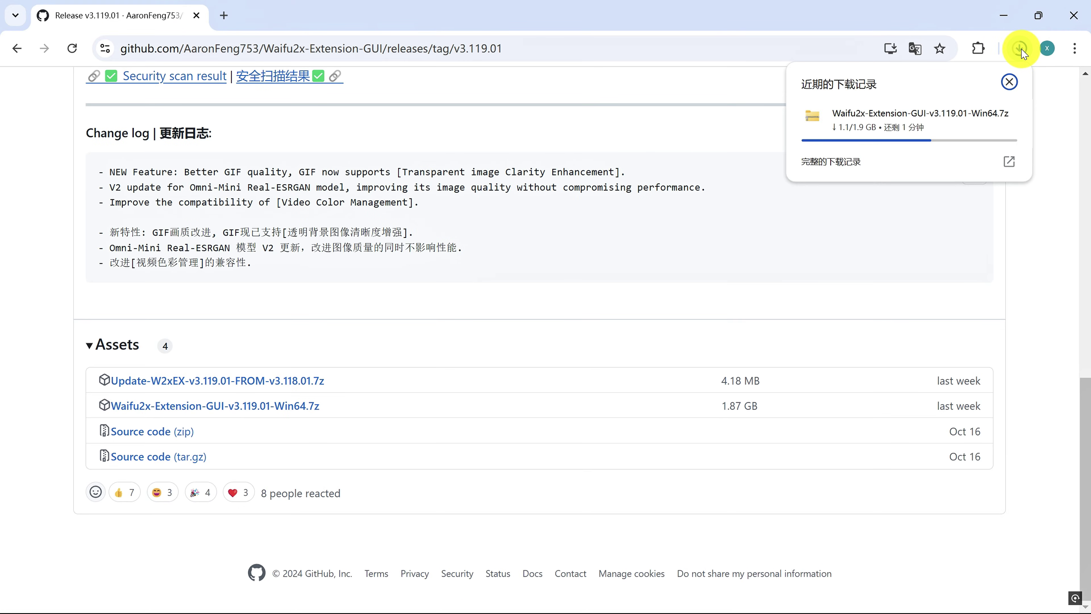
Locate the downloaded Waifu2x-Extension-GUI archive in its folder and extract all of its files to the default destination
click(984, 115)
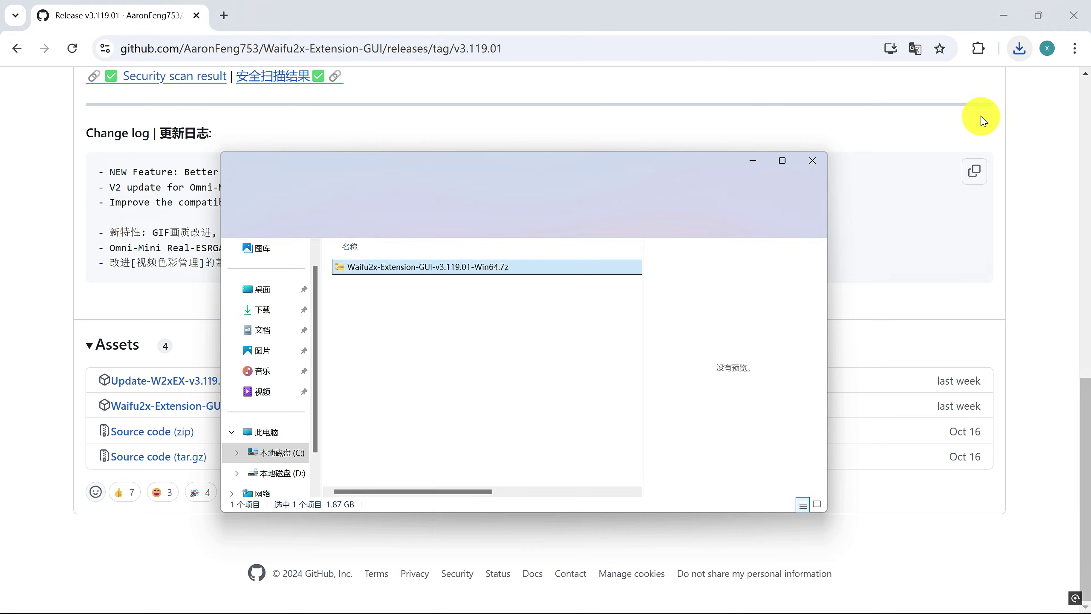
click(1071, 17)
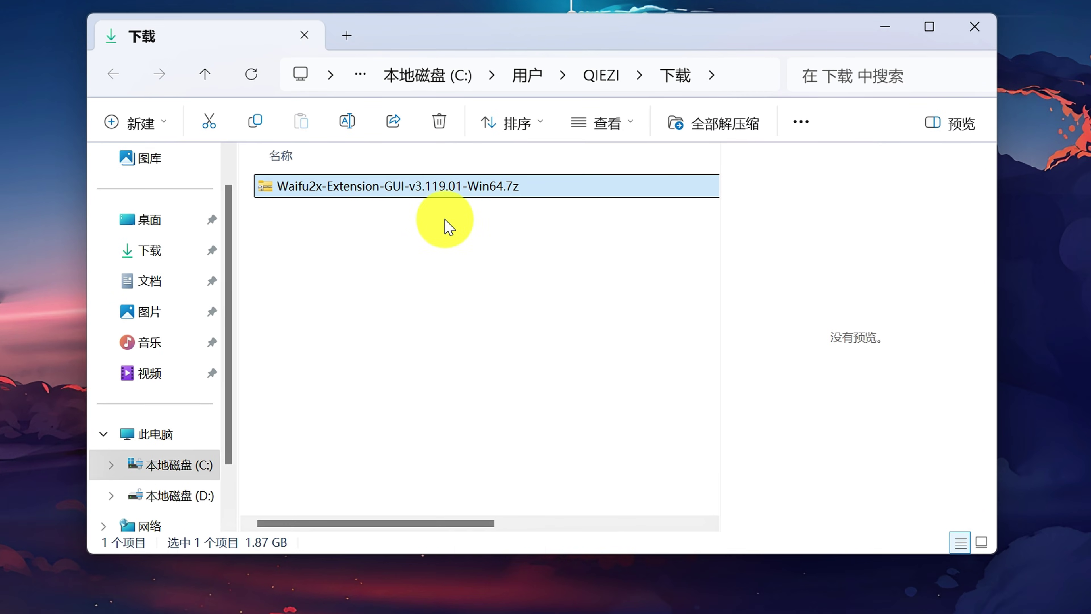
click(440, 271)
right_click(416, 195)
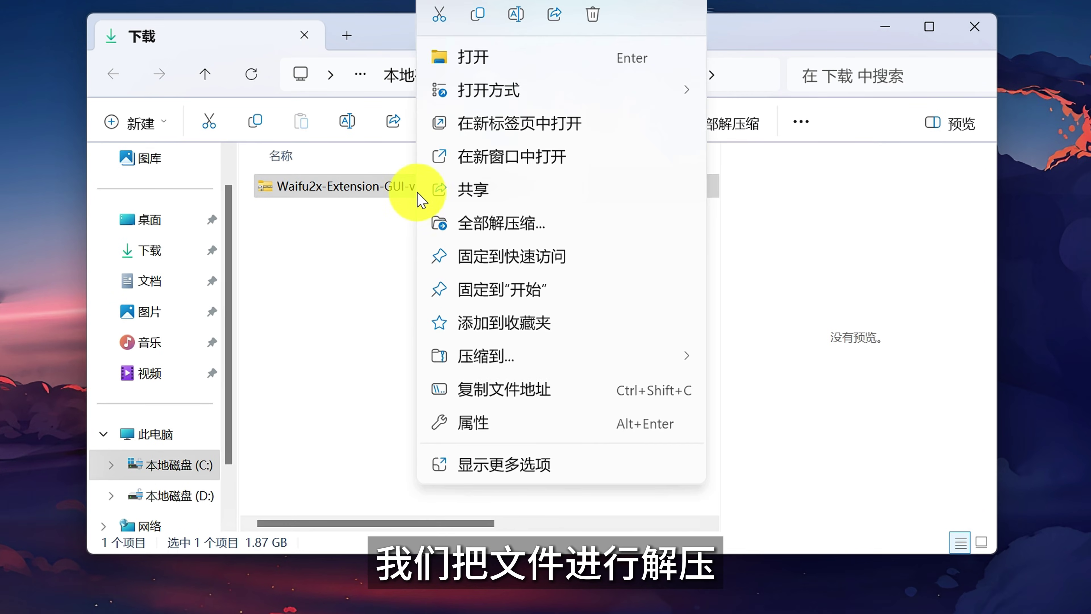
click(475, 222)
click(718, 455)
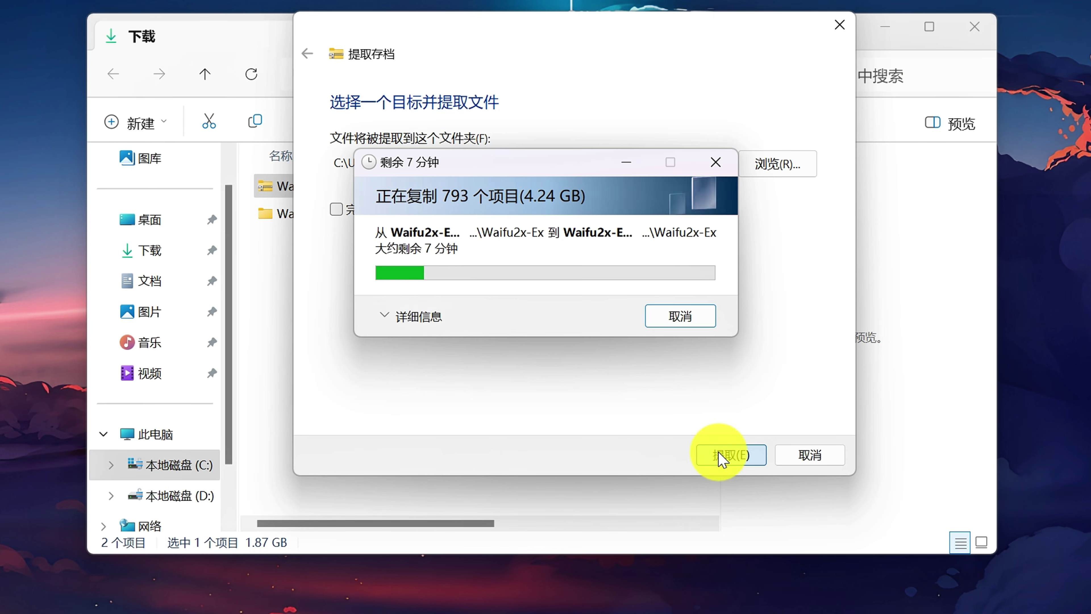
Launch Waifu2x-Extension-GUI from the start .bat file in the extracted folder, allow it to run, and choose 简体中文 as the language
double_click(451, 225)
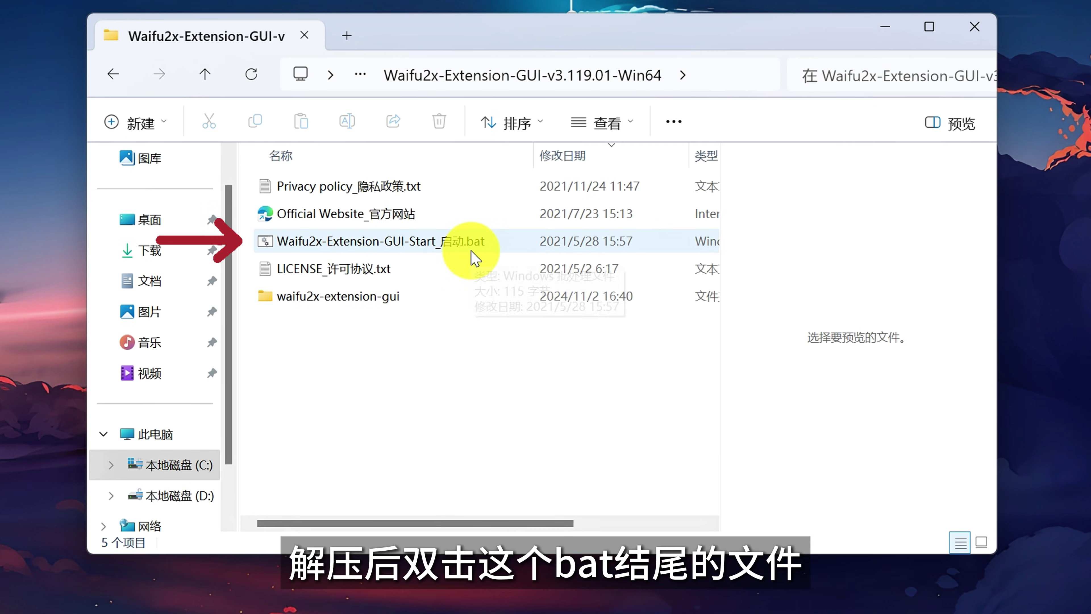
double_click(403, 251)
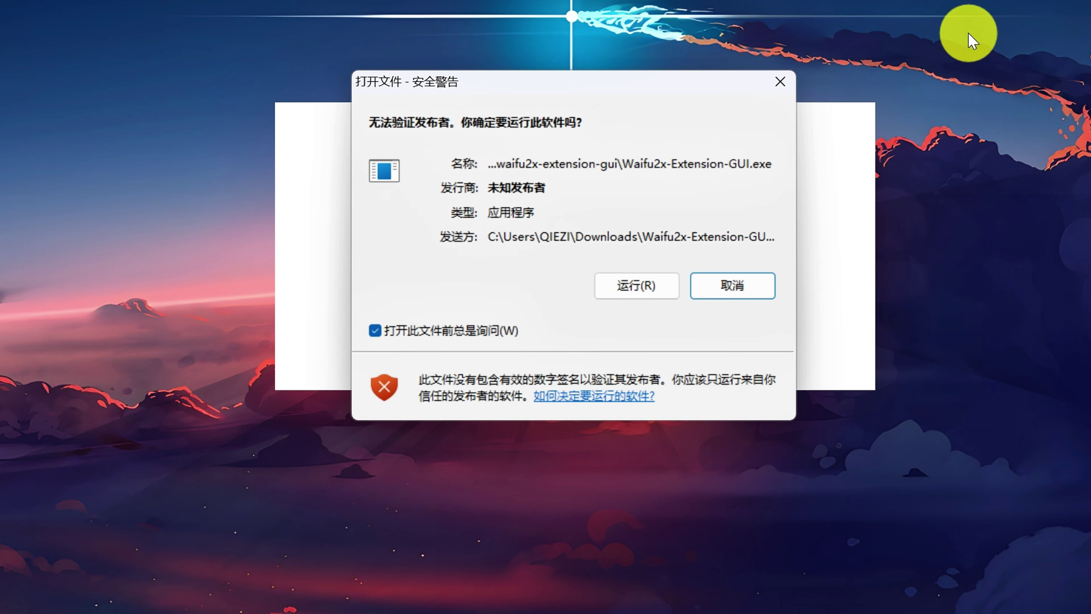
click(655, 286)
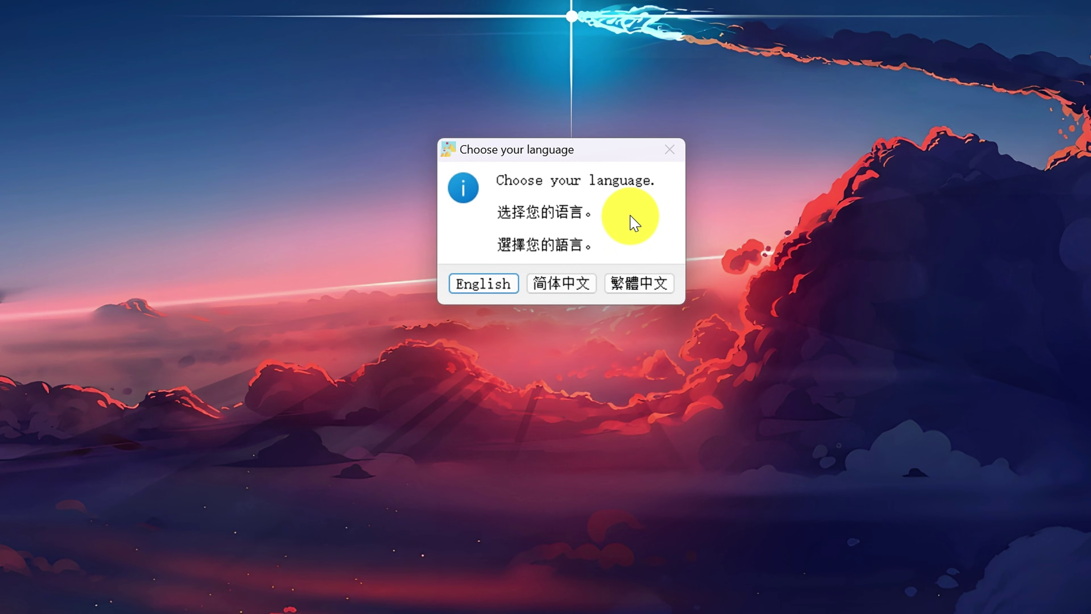
click(572, 283)
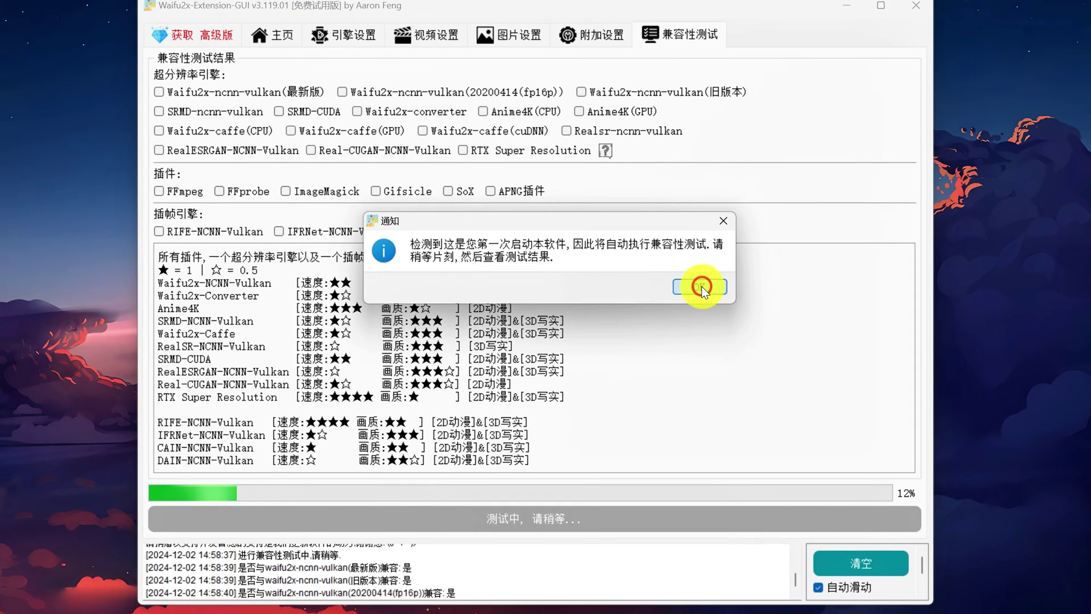
Acknowledge the first-launch compatibility test notice, skip the user guide, and review the test log
click(774, 285)
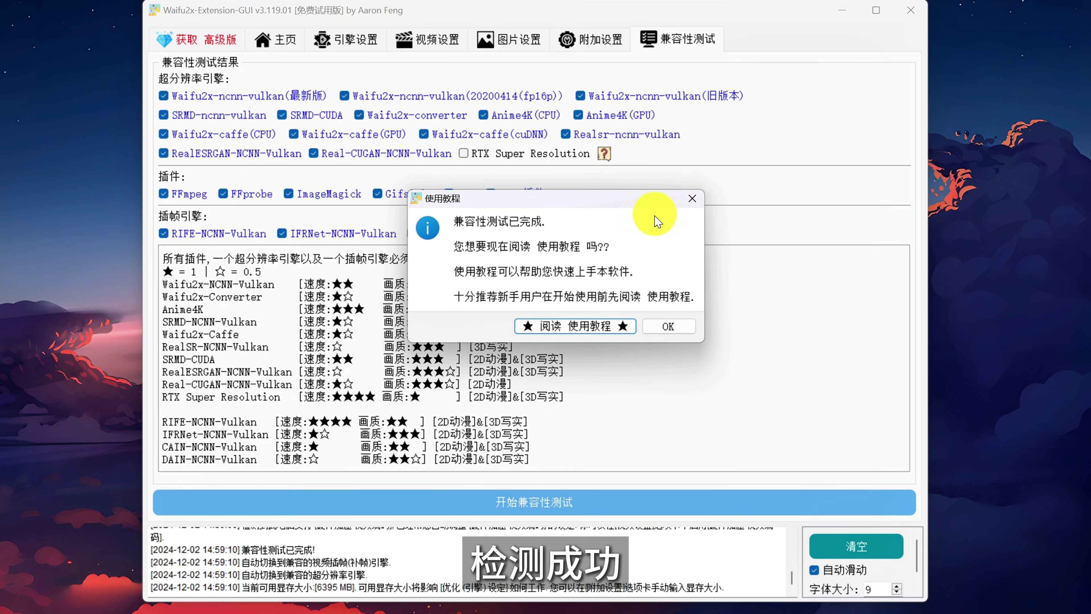
click(667, 326)
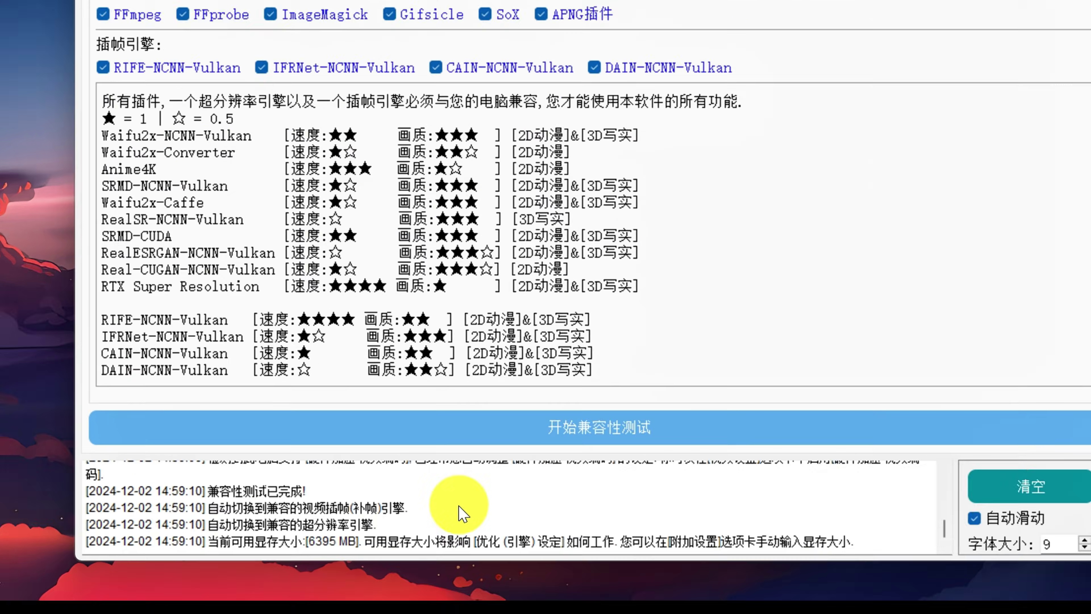
scroll(429, 565, up, 1)
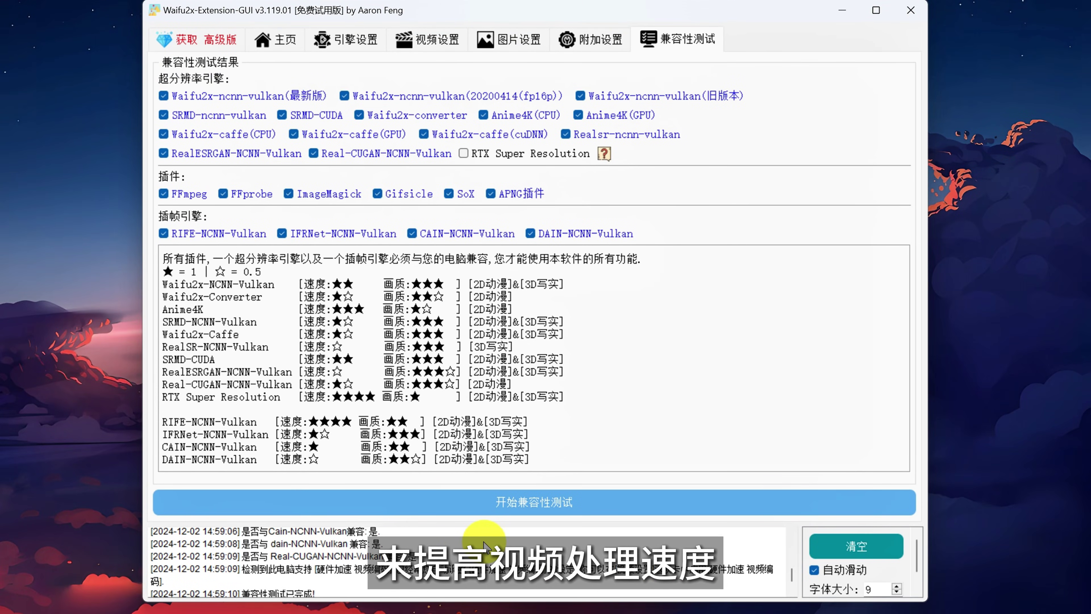
Enable hardware-accelerated video decoding (硬件加速 视频解码) in the video settings and accept the compatibility notice
click(442, 37)
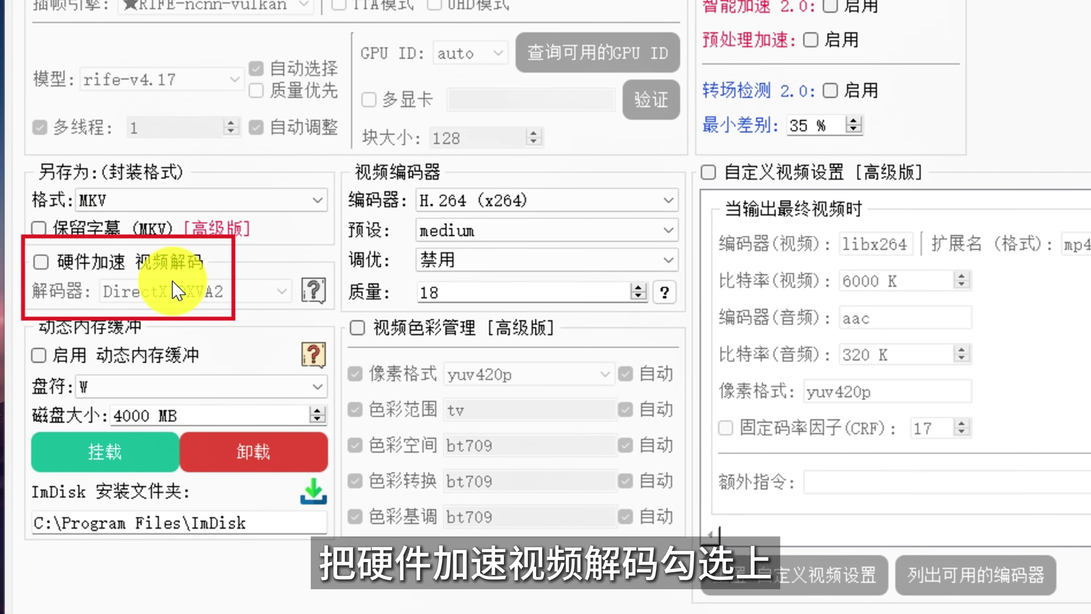
click(41, 261)
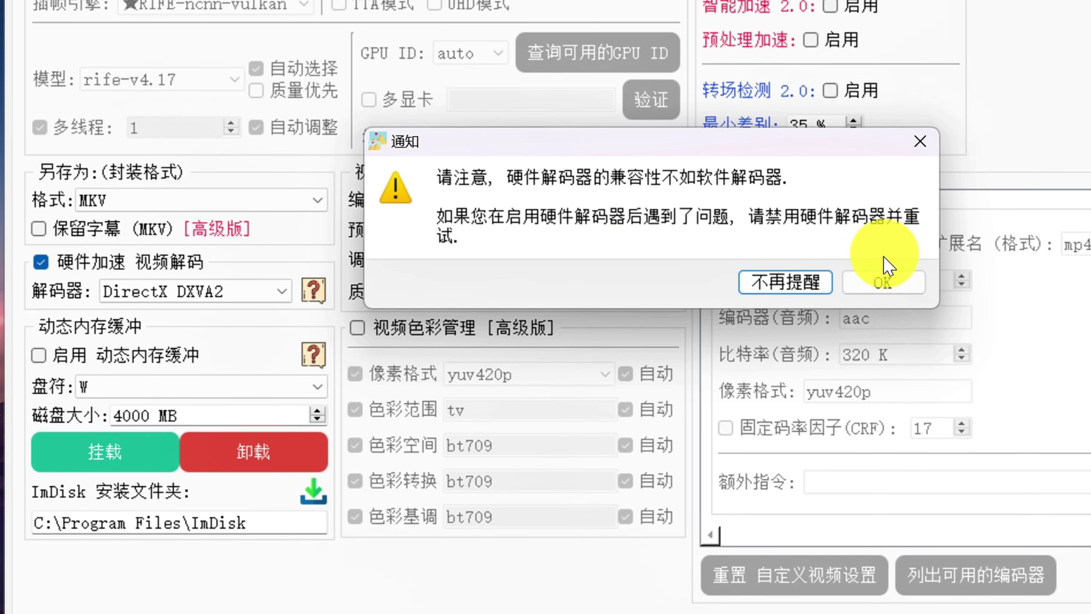
click(881, 284)
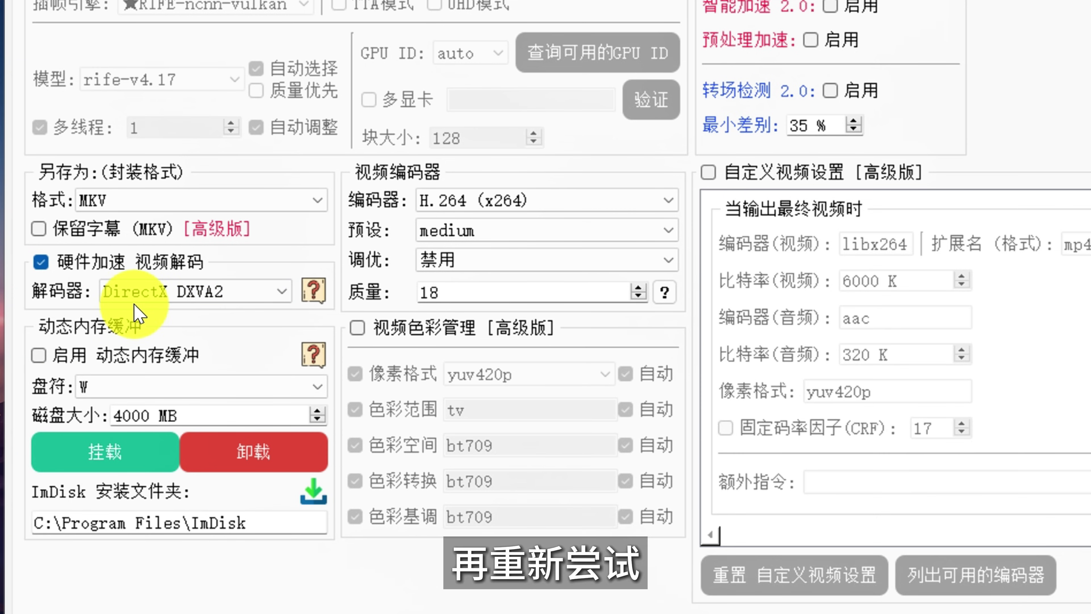
Set the video encoder to 硬件加速 (hardware acceleration) with Nvidia as the platform
click(638, 200)
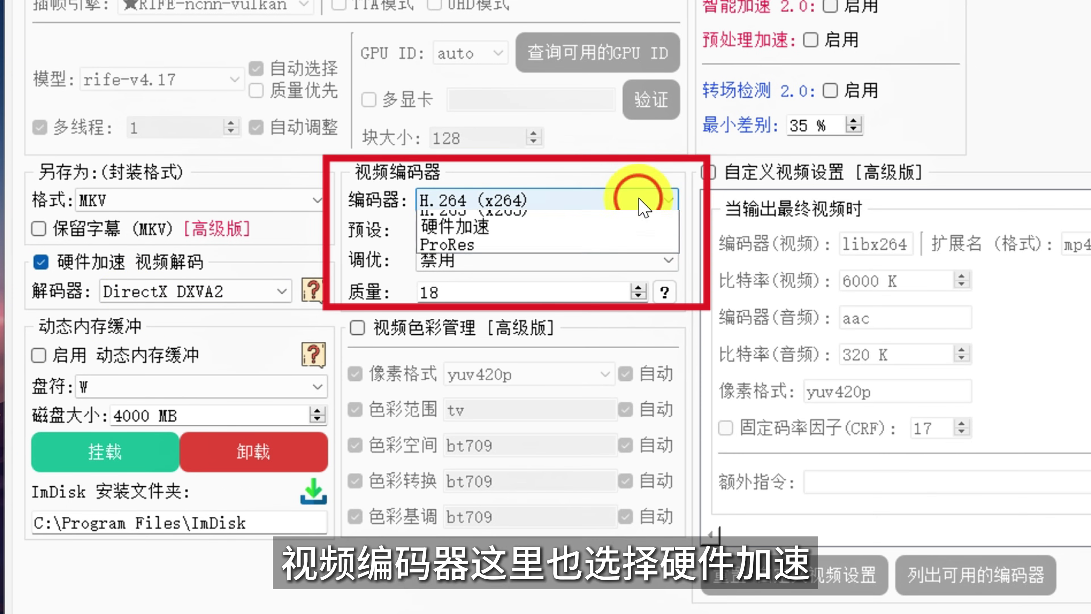
click(586, 251)
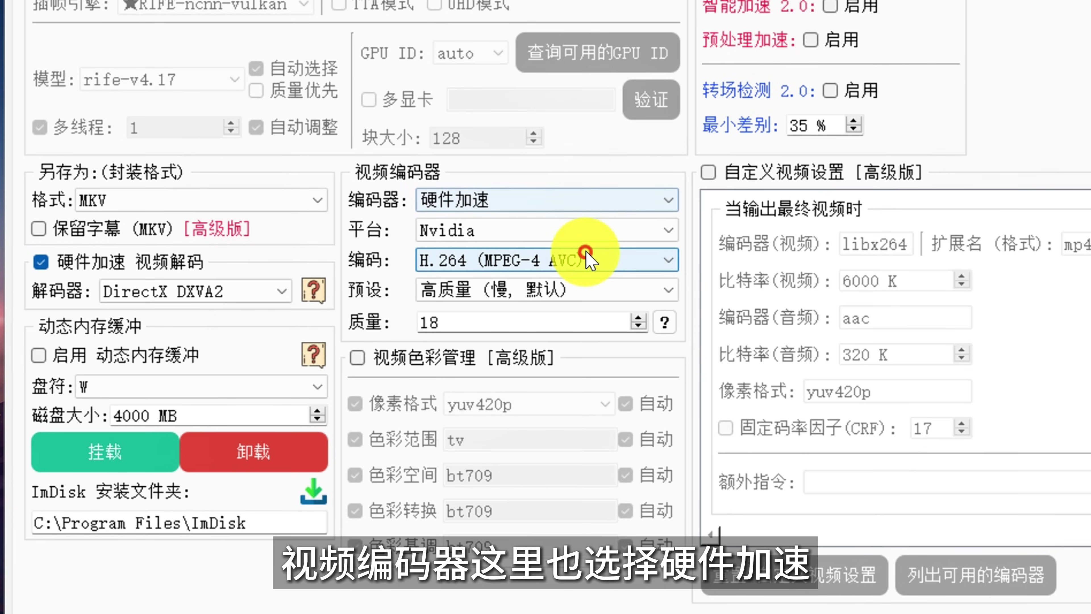
click(629, 229)
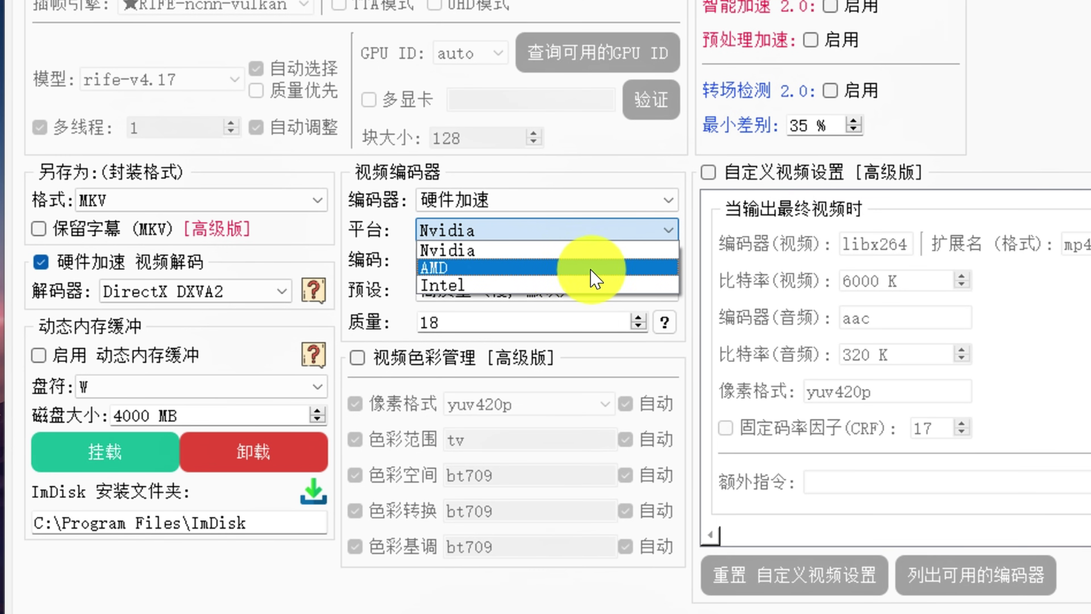
click(550, 269)
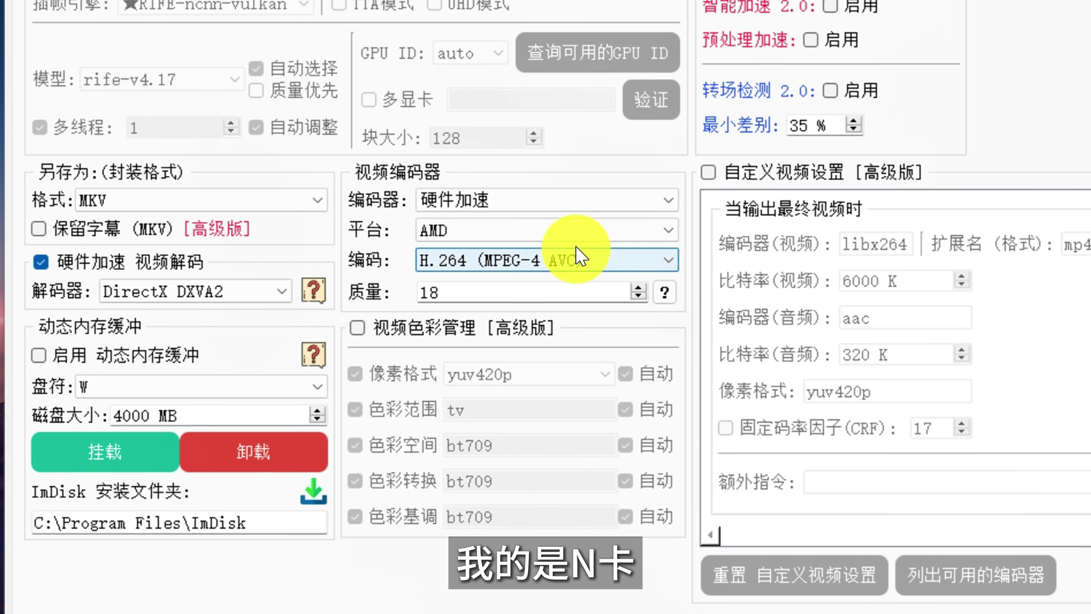
click(580, 228)
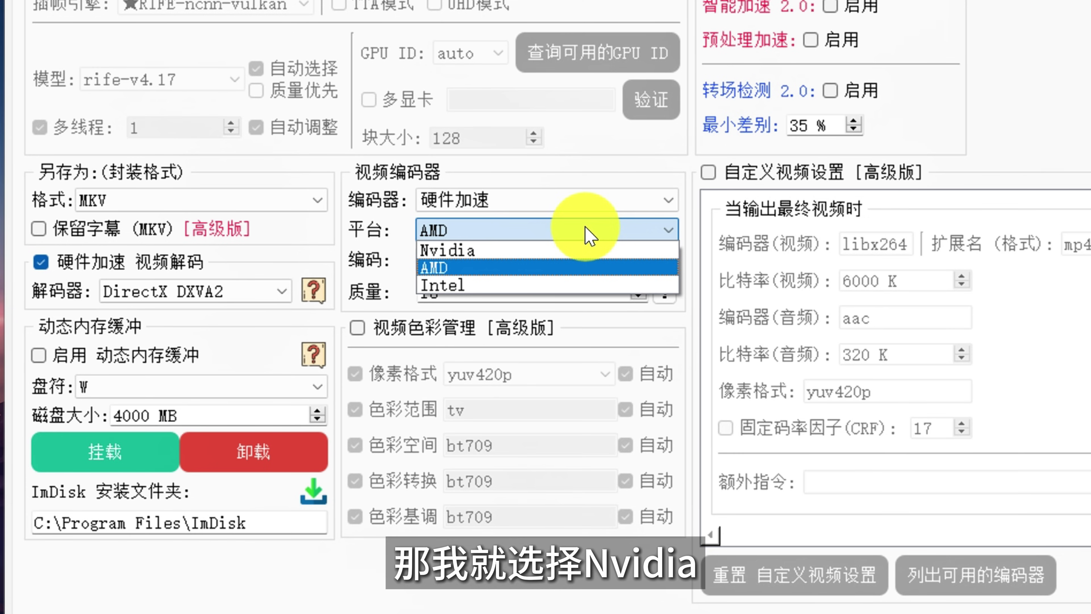
click(554, 250)
Set the hardware encoder's encoding format to H.265 (HEVC)
click(631, 258)
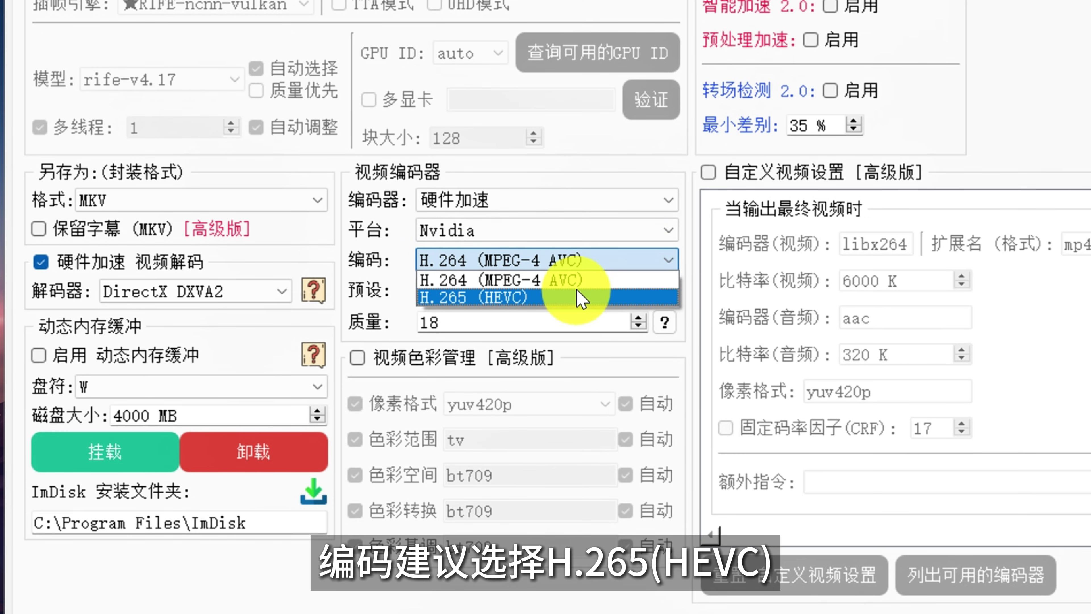
click(580, 299)
click(594, 259)
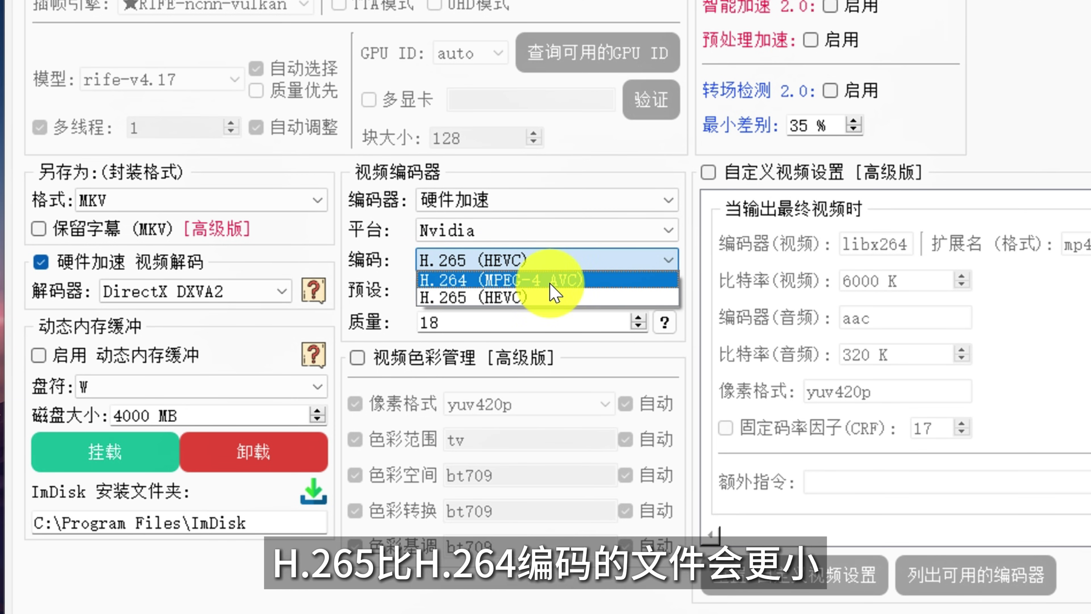
click(623, 299)
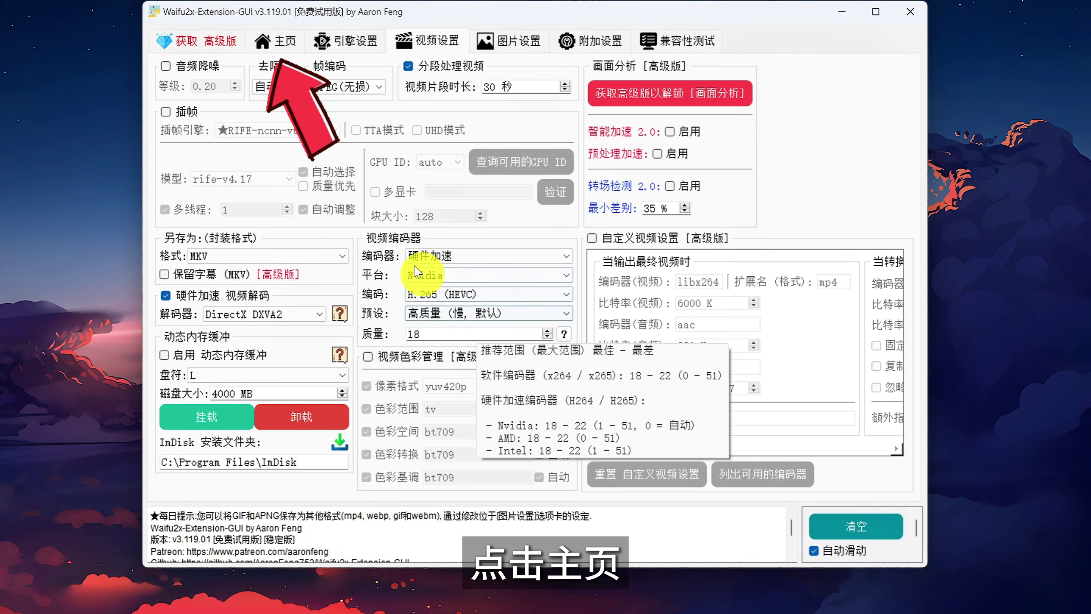
Add yu480p.mp4 and long480p.mp4 to the home page's file list, and remove long480p.mp4 from it again
click(282, 43)
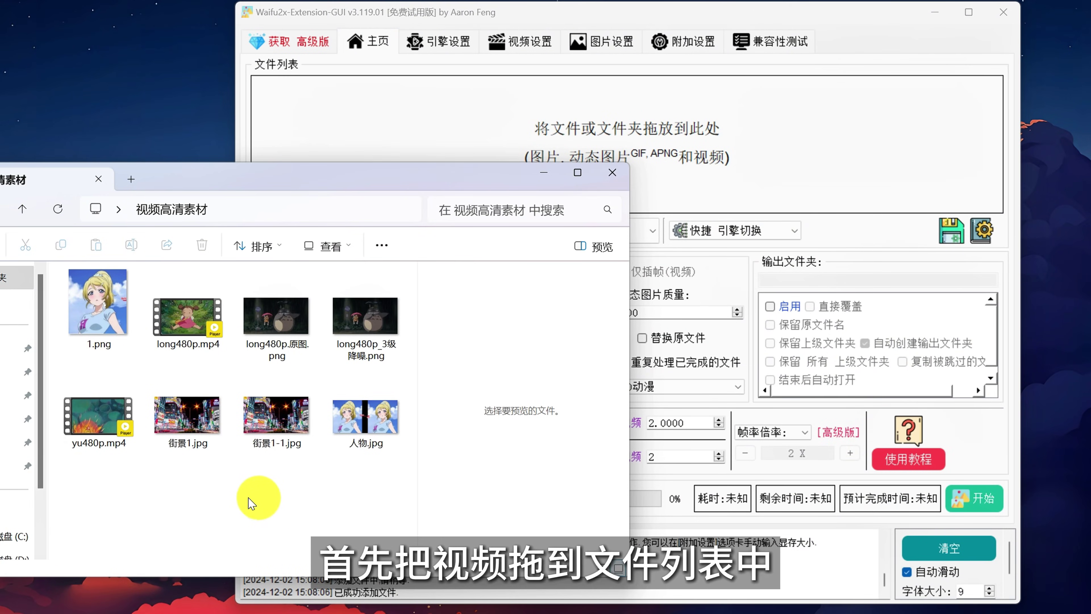
drag(97, 430, 503, 135)
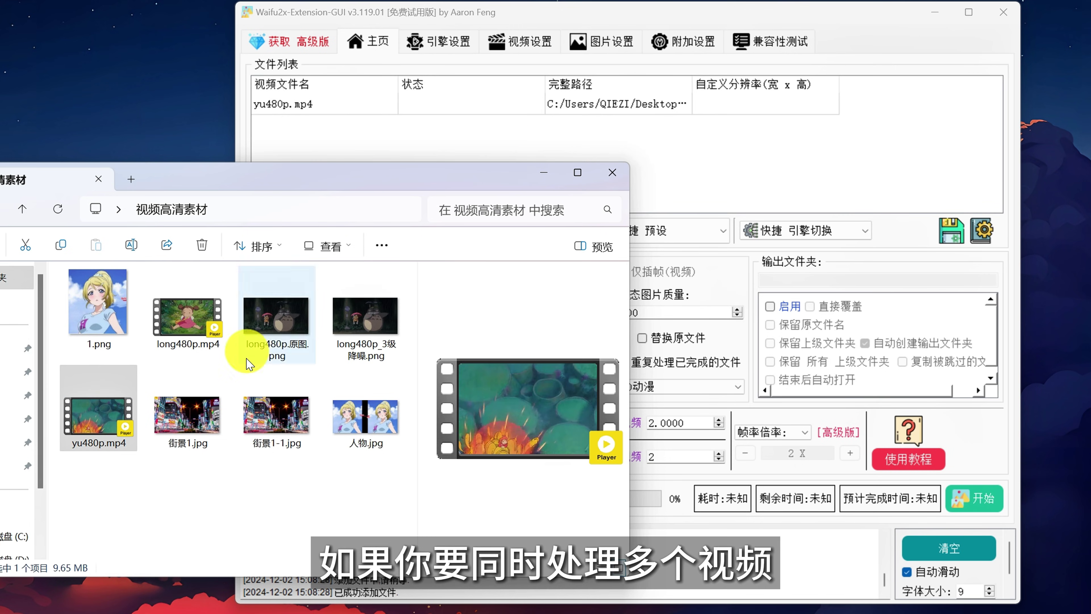
drag(188, 318, 391, 152)
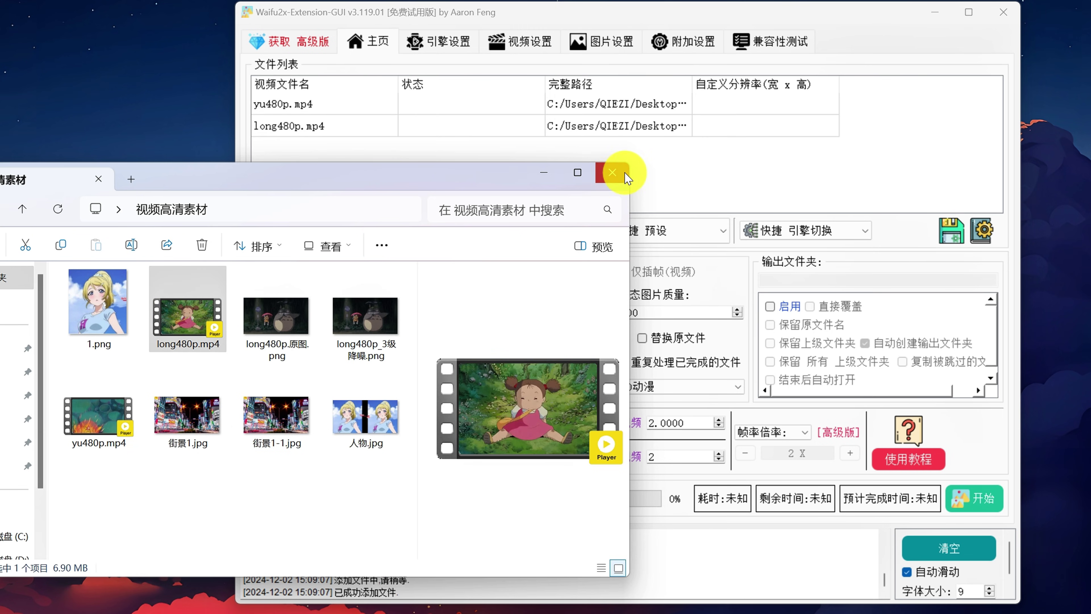
click(613, 173)
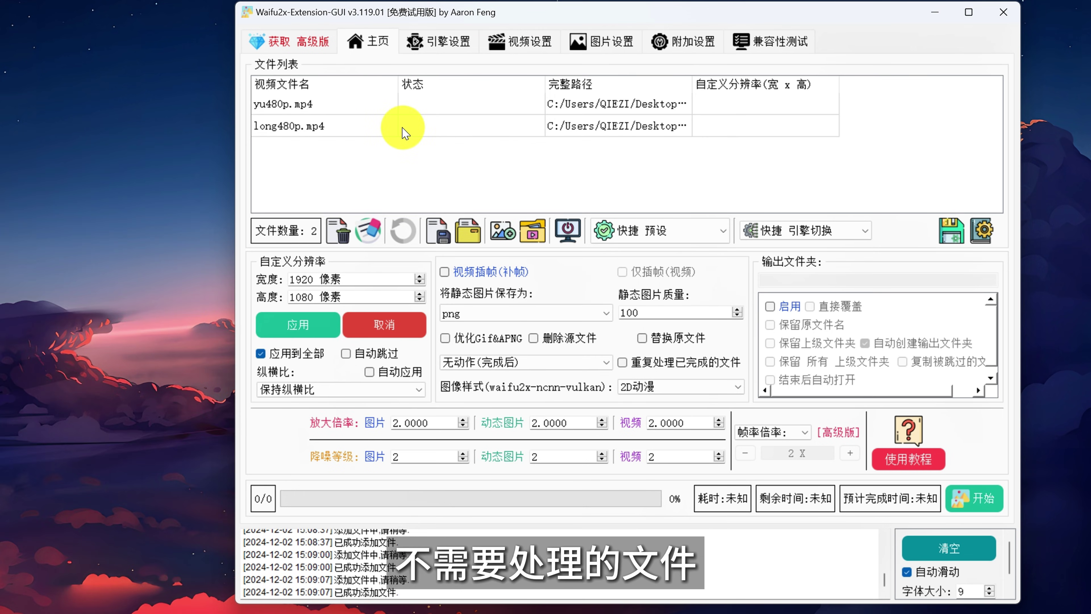
click(345, 129)
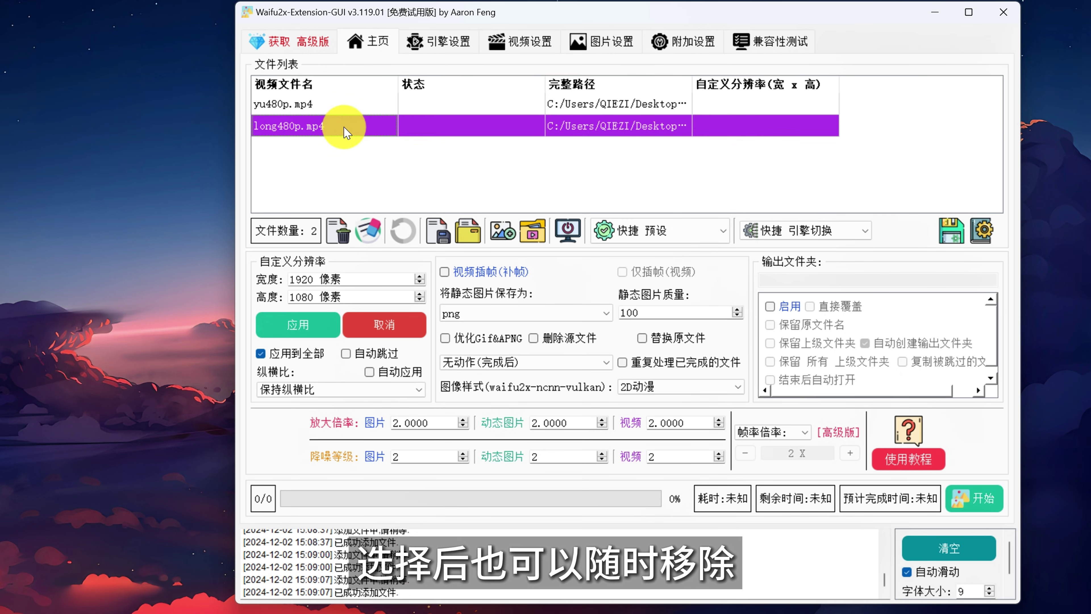
click(372, 235)
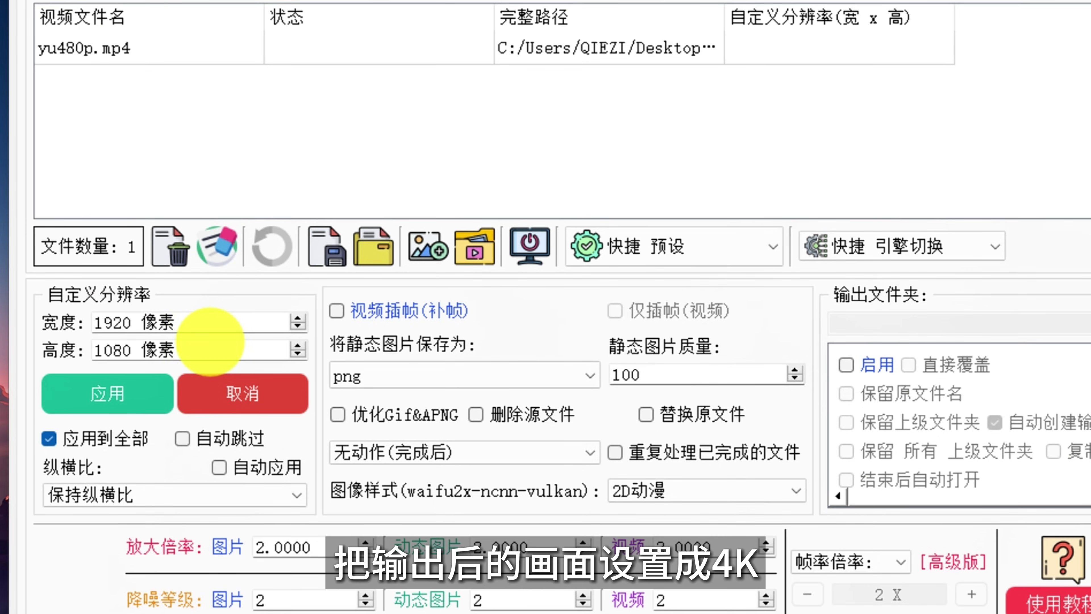
Set the custom output resolution to a width of 3840 and a height of 2160 pixels and apply it
drag(133, 322, 61, 346)
key(BackSpace)
text(3840x)
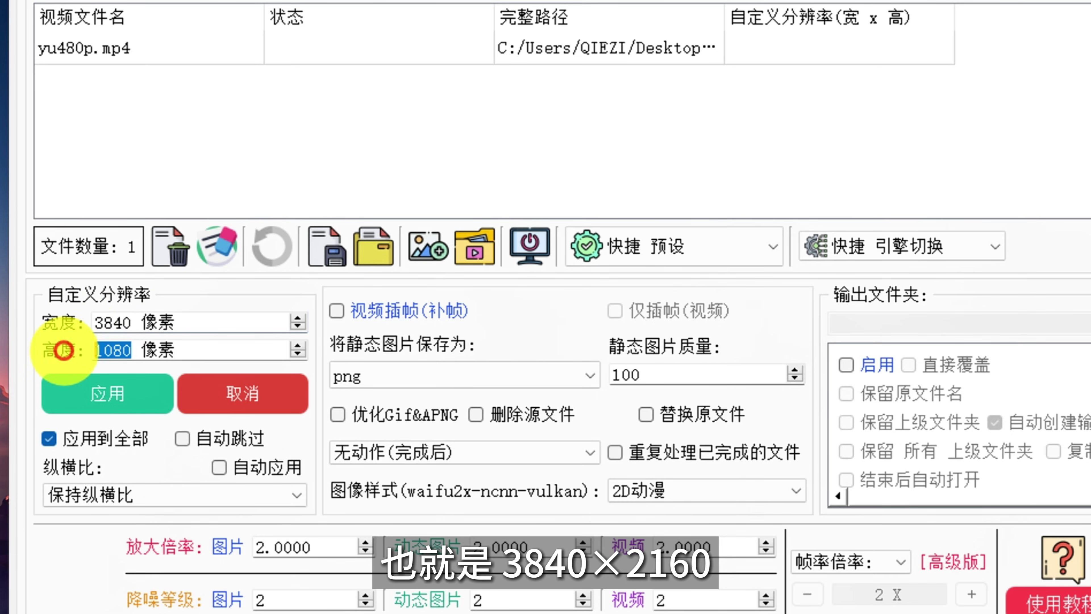
text(2160)
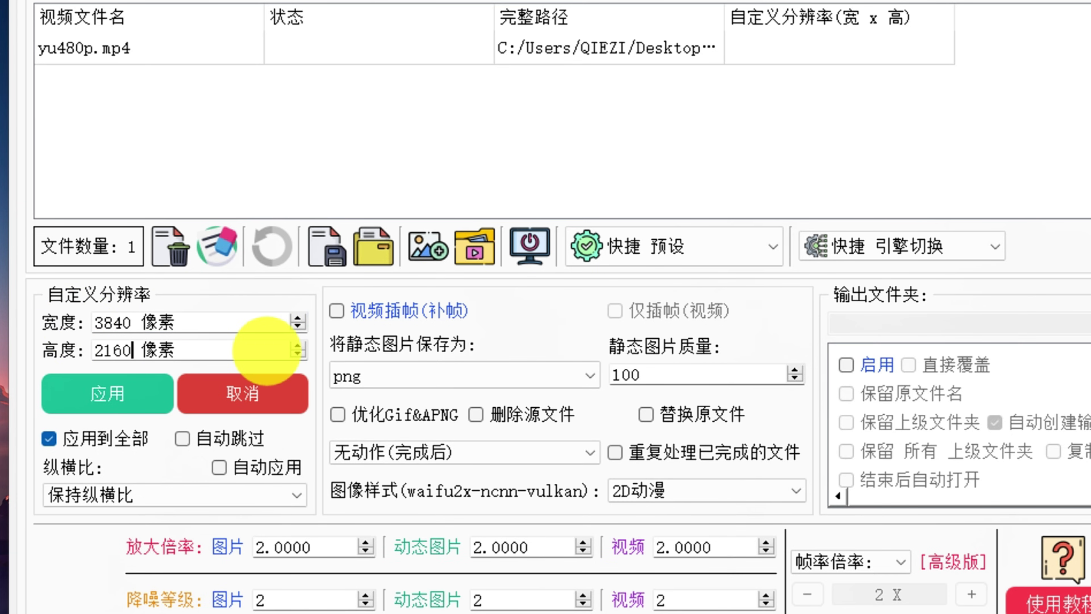
click(101, 404)
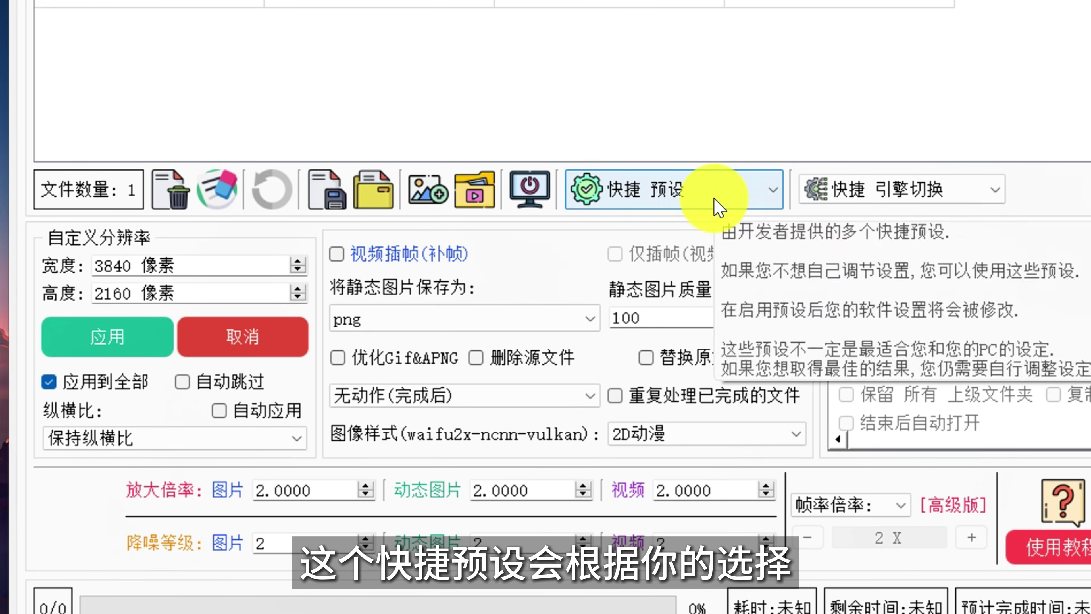
Apply the quick preset 仅对视频补帧 (video frame interpolation only) and accept the settings-change notice
click(726, 199)
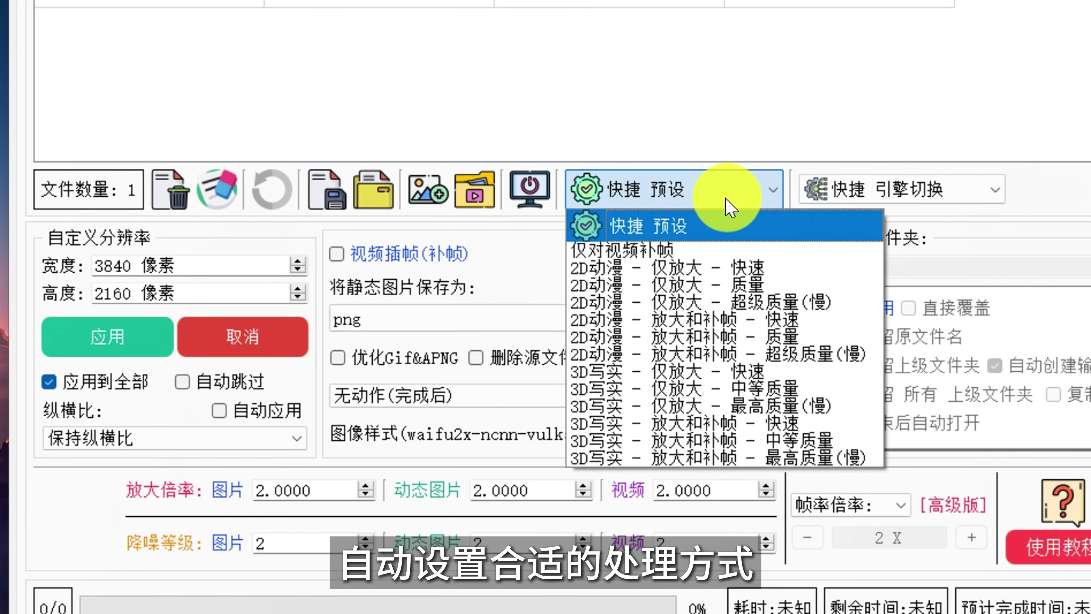
click(727, 198)
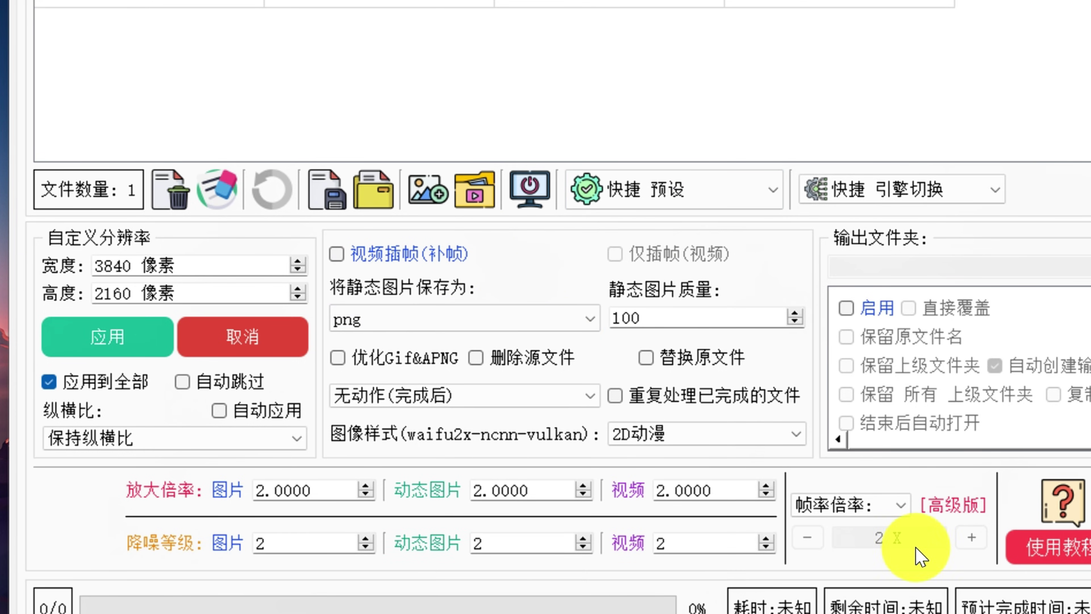
click(780, 185)
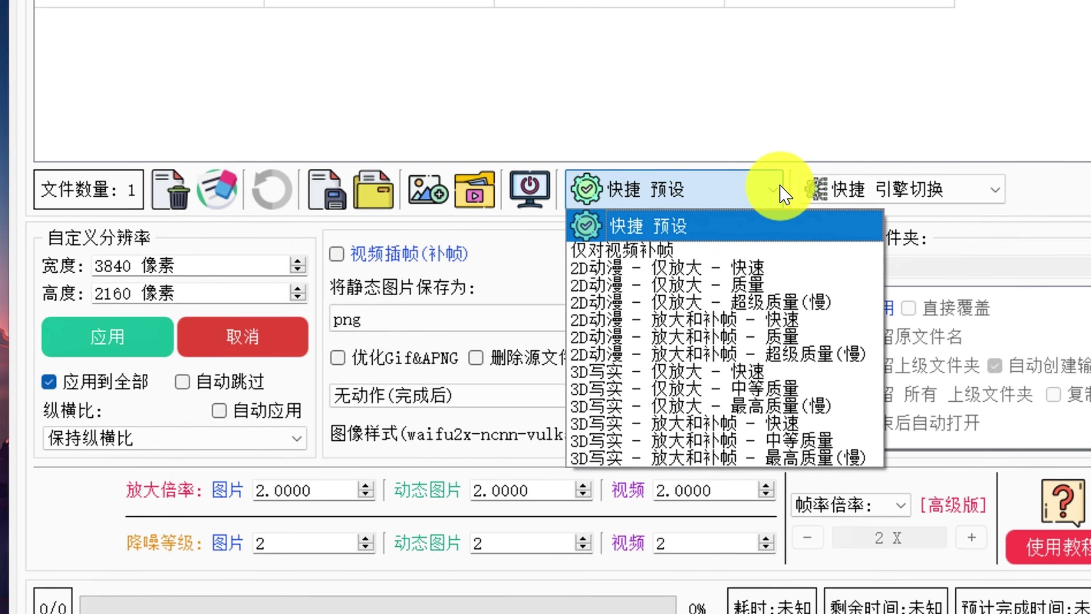
click(763, 253)
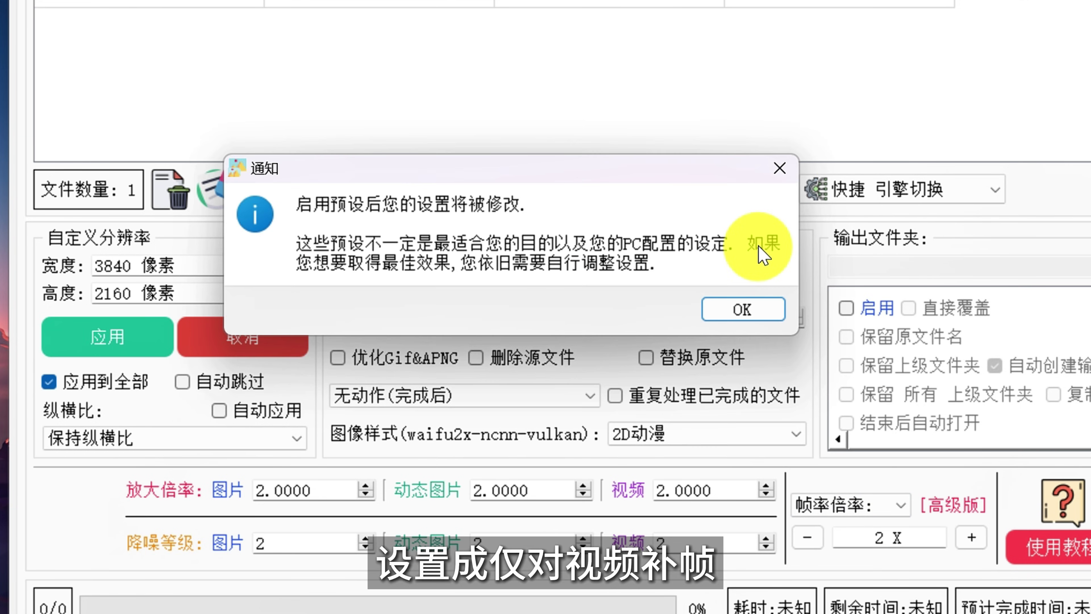
click(757, 312)
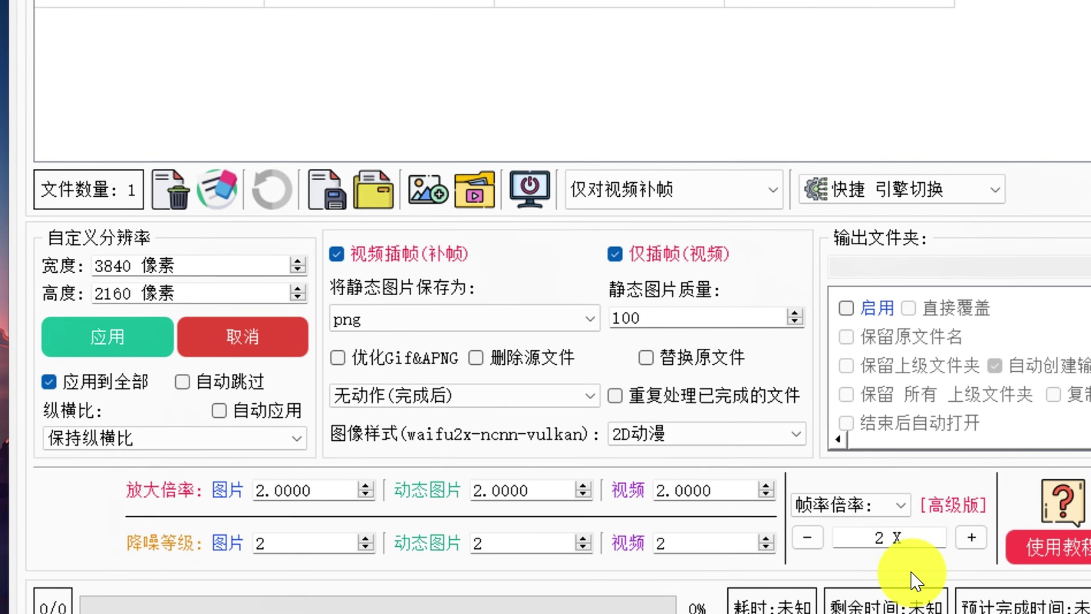
Apply the quick preset 2D动漫 - 仅放大 - 快速 (2D anime, upscale only, fast)
click(771, 190)
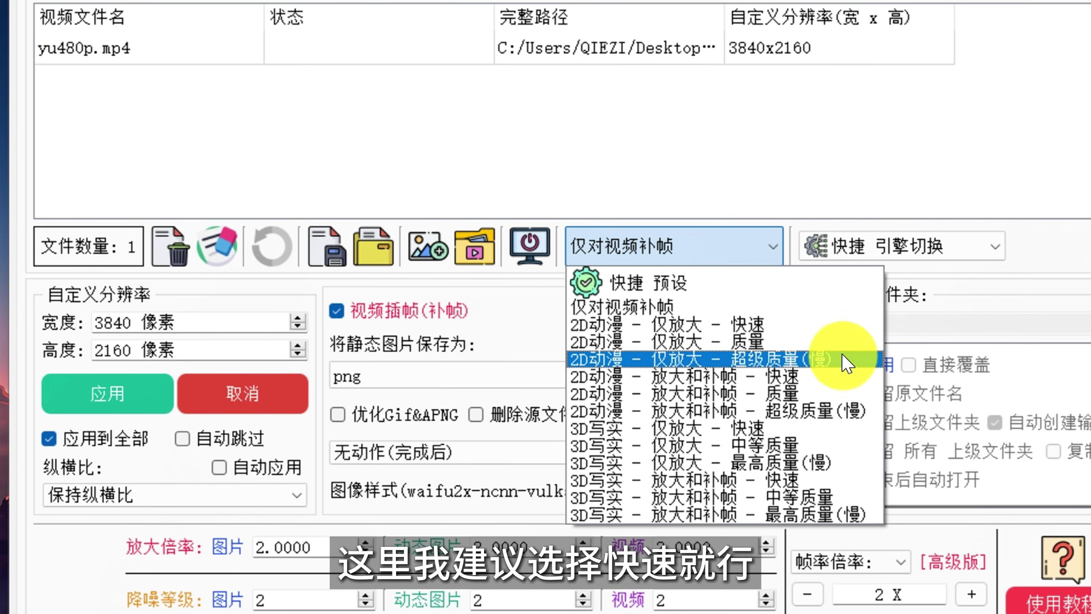
click(808, 325)
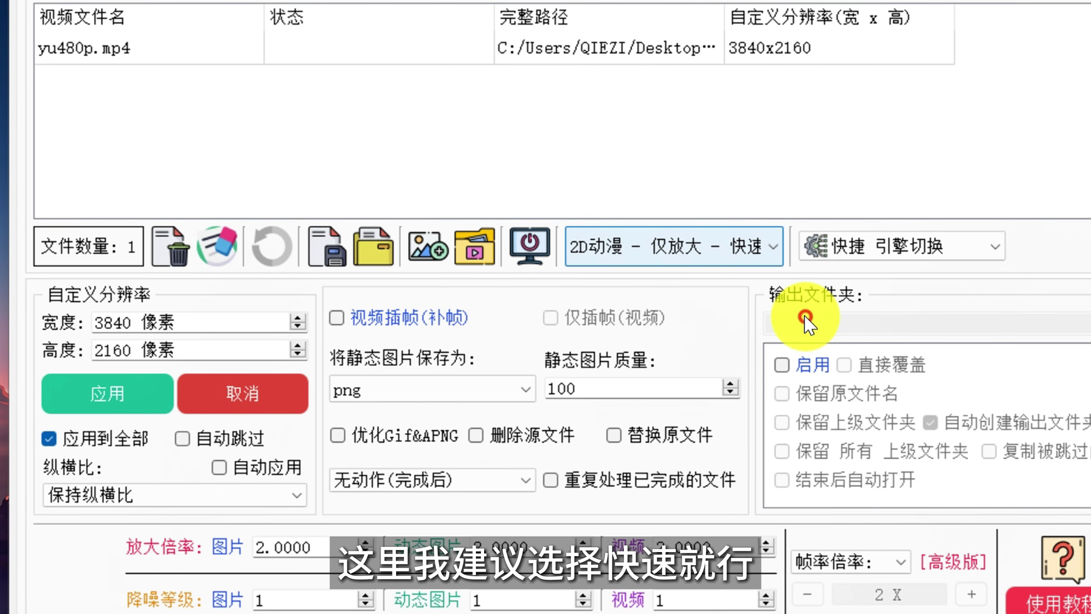
click(751, 241)
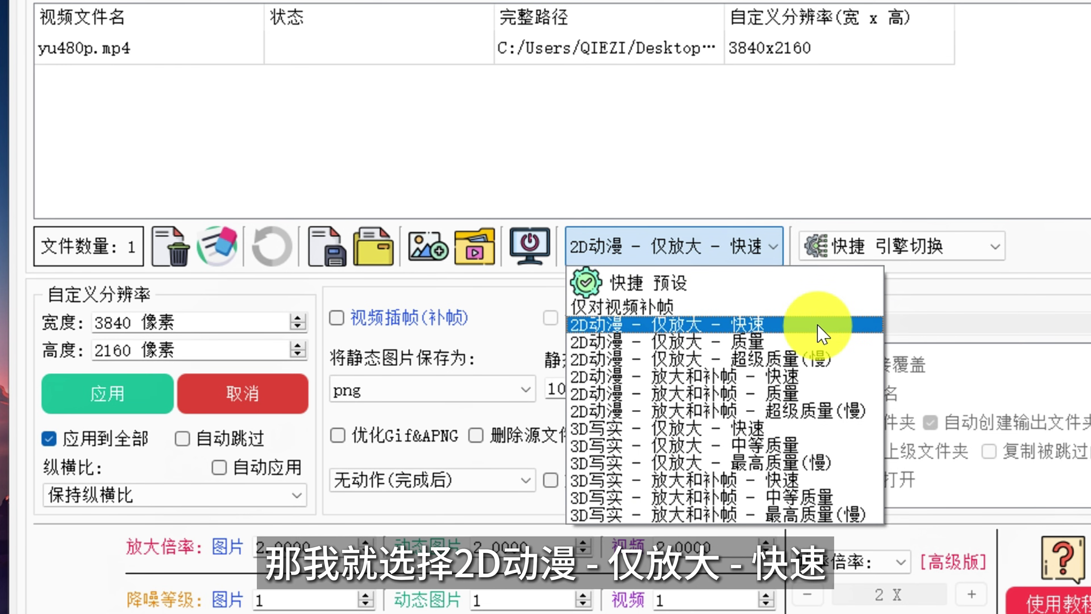
click(822, 334)
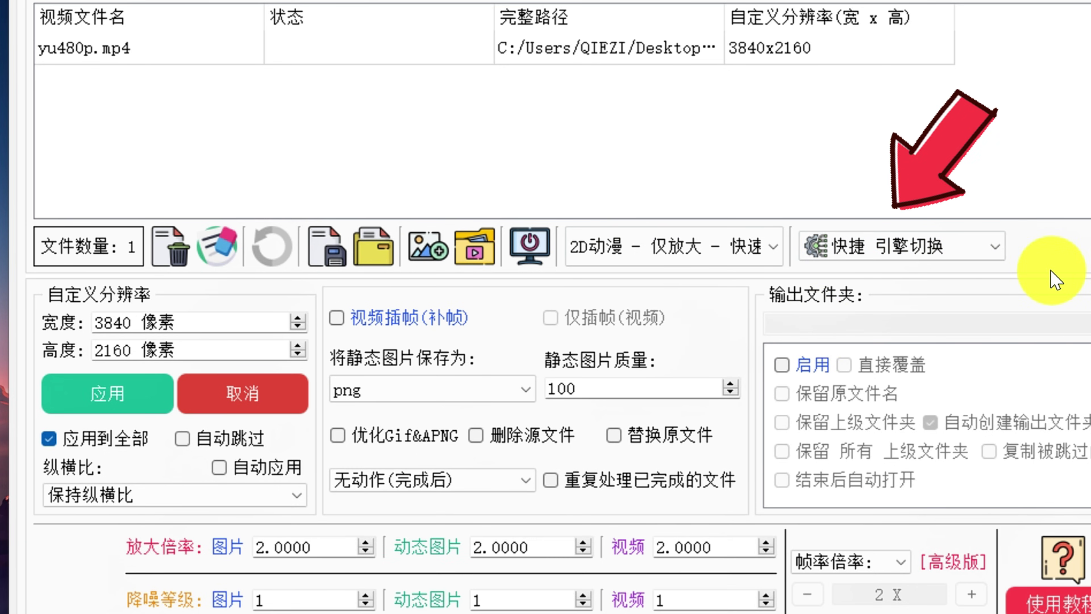
Switch the upscaling engine to RealESRGAN-NCNN-Vulkan and set its image style to 2D动漫
mouse_move(982, 253)
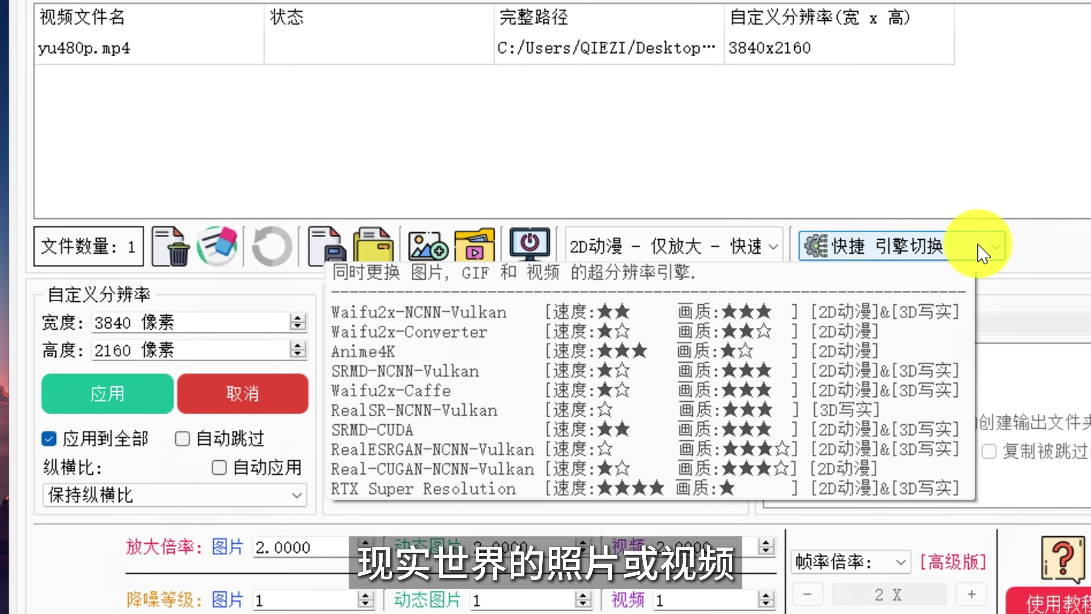
click(982, 254)
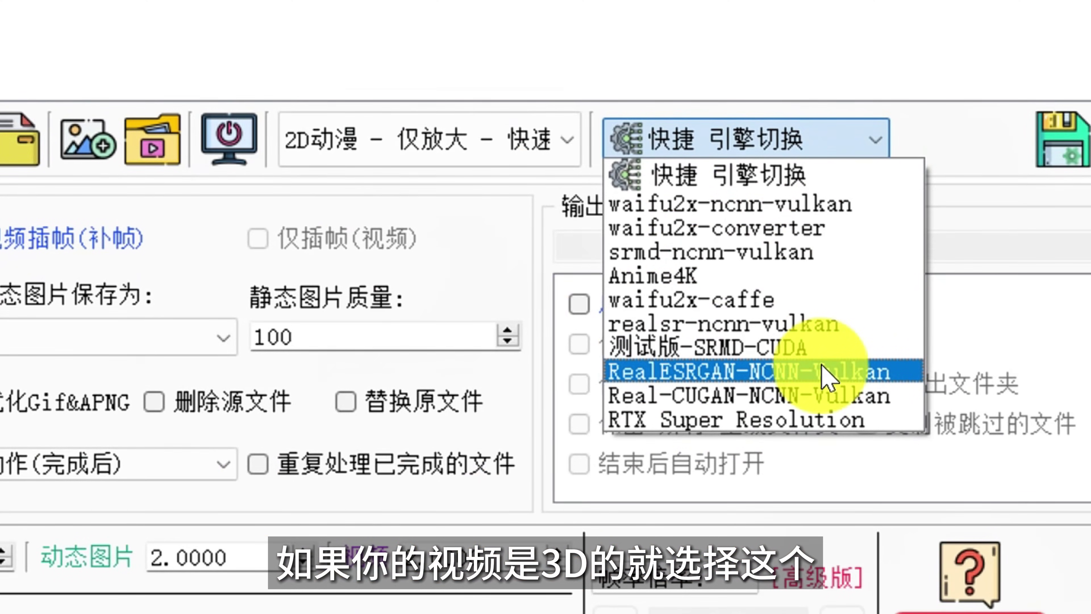
click(824, 372)
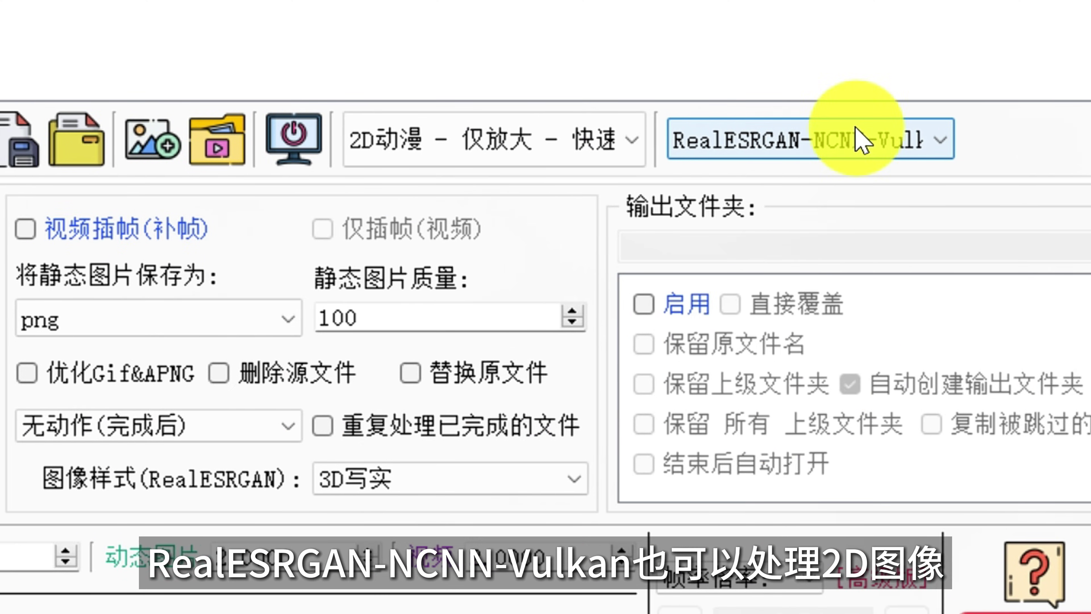
mouse_move(930, 149)
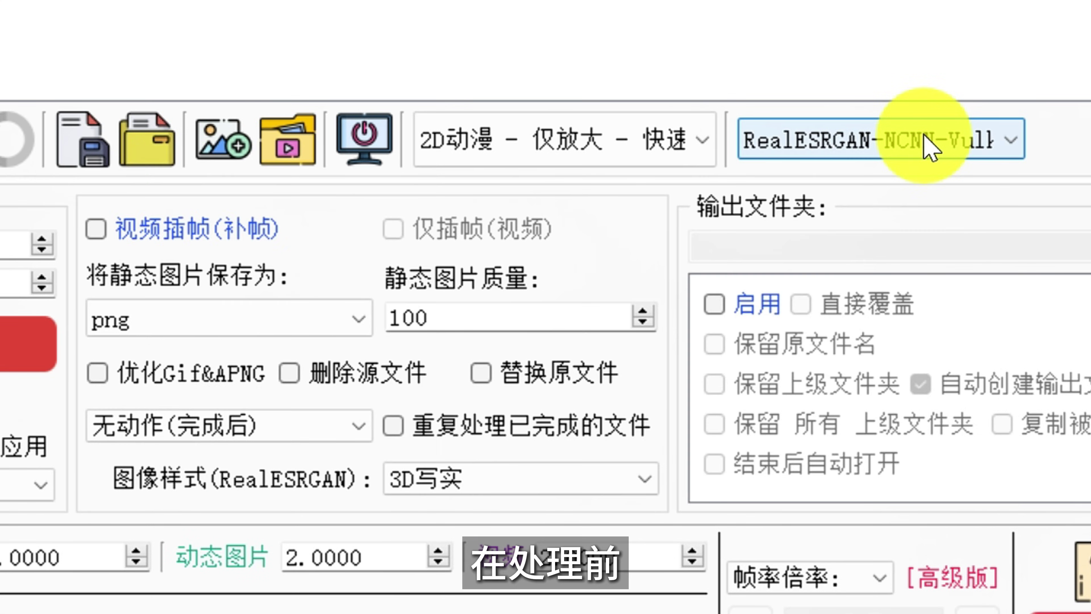
click(644, 480)
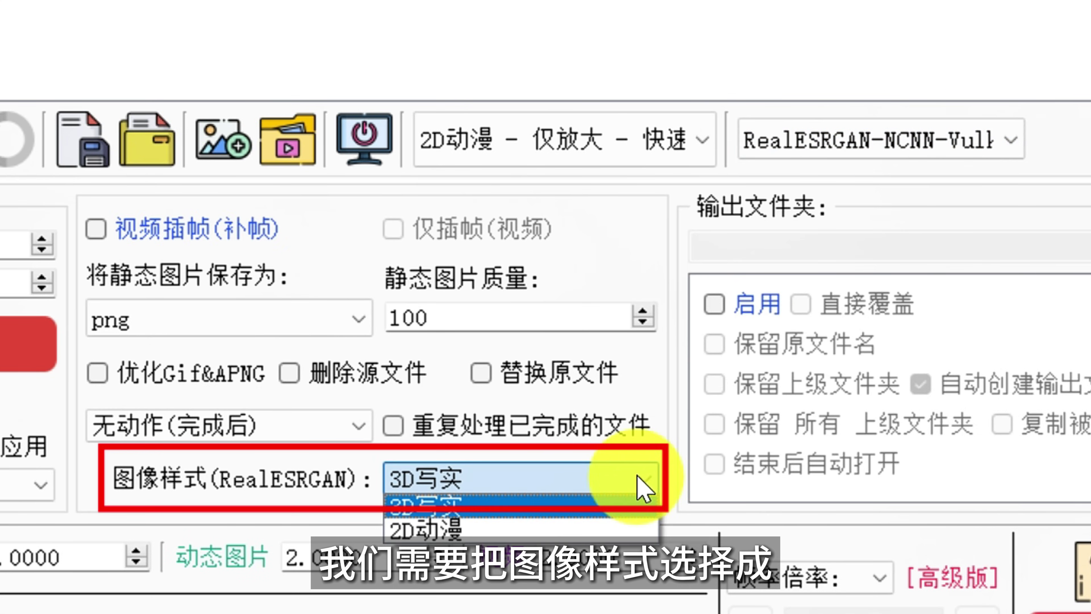
click(558, 531)
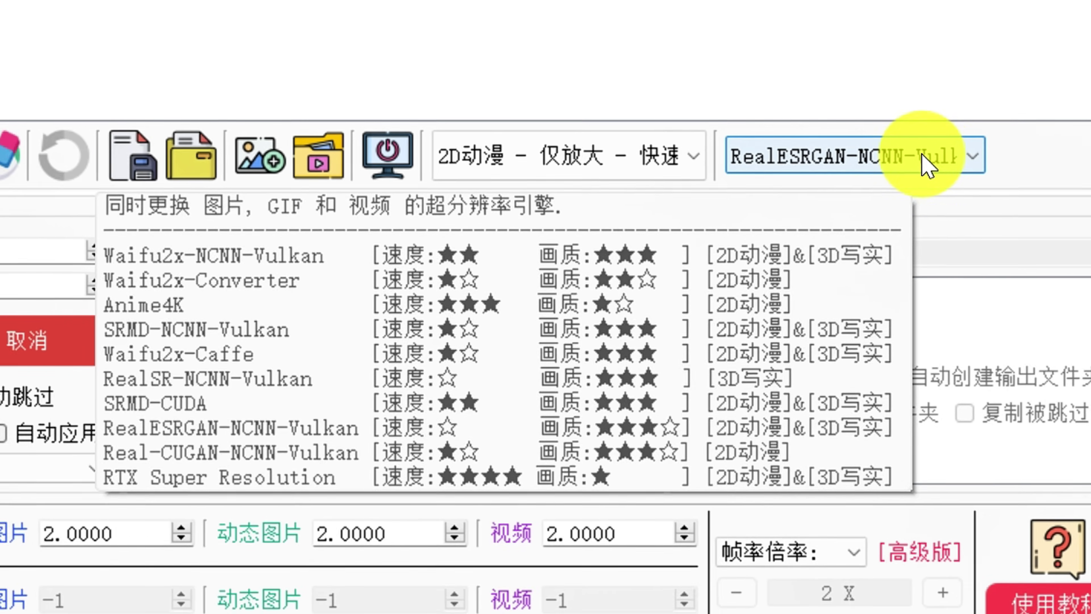
Switch the upscaling engine for images, GIFs and videos to Anime4K
click(956, 144)
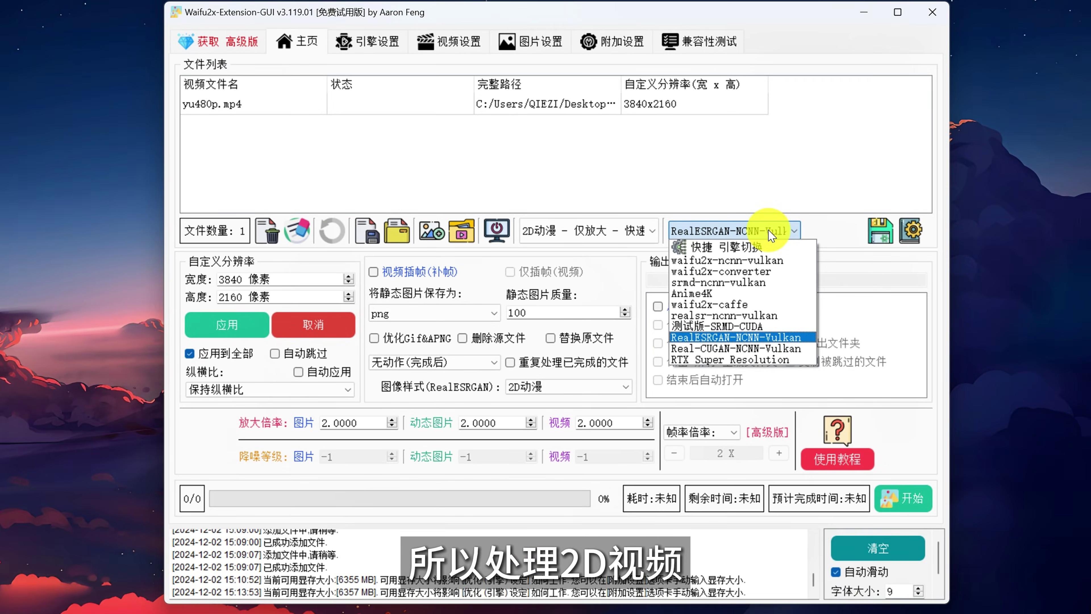
click(745, 297)
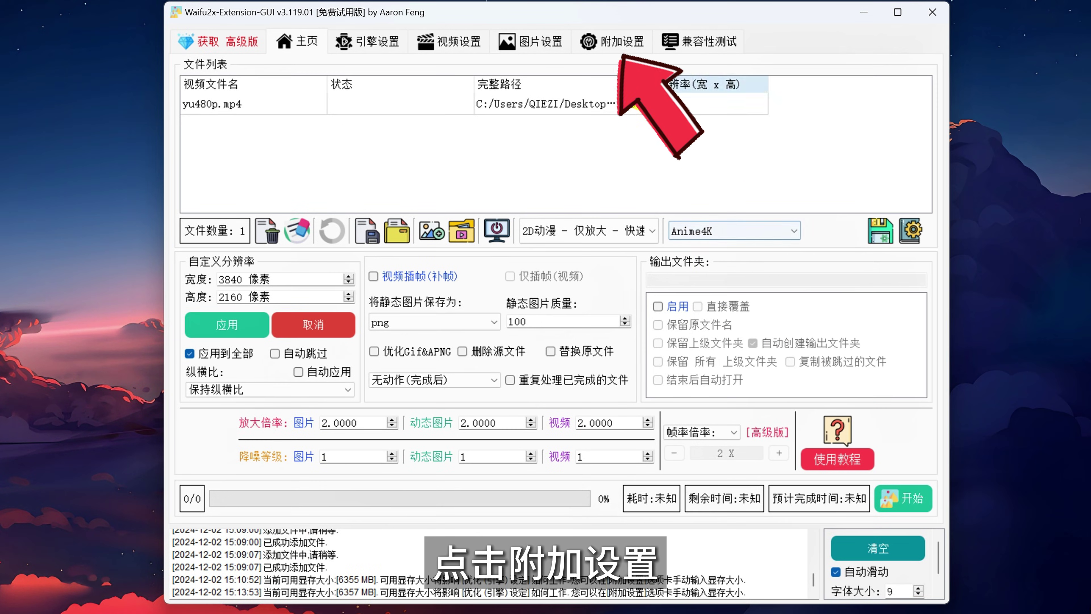
Enable 视频取样 (video sampling) in the additional settings, disable it again, and return to the home page
click(628, 45)
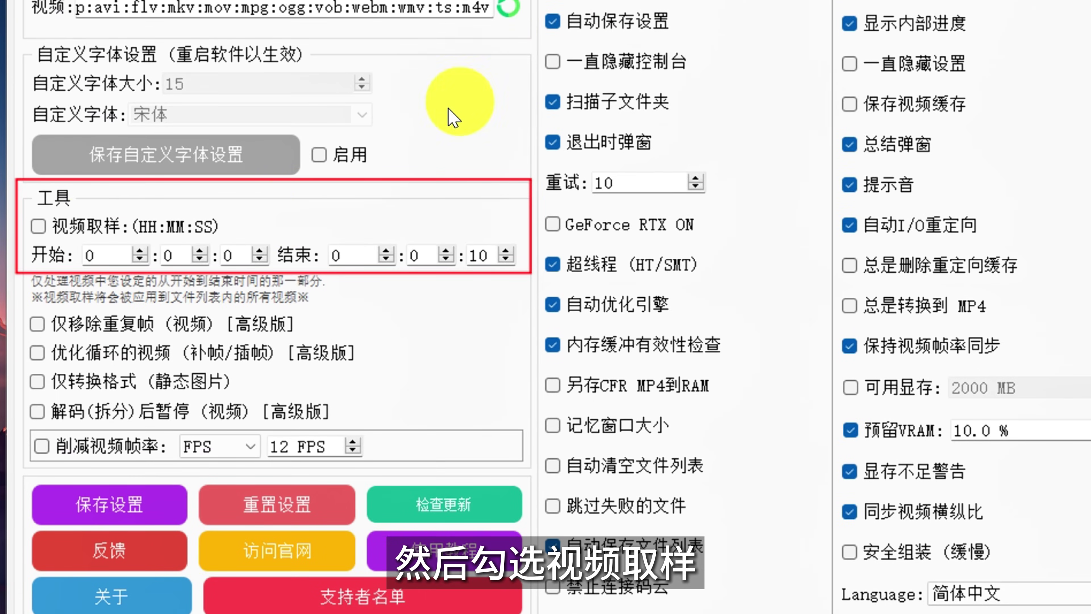
click(40, 229)
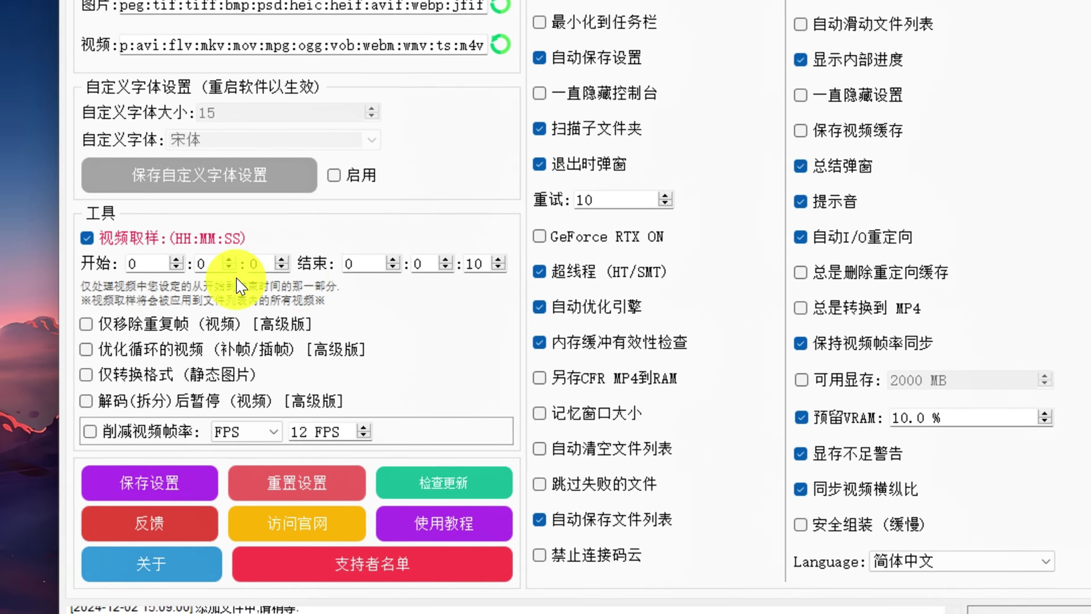
click(39, 226)
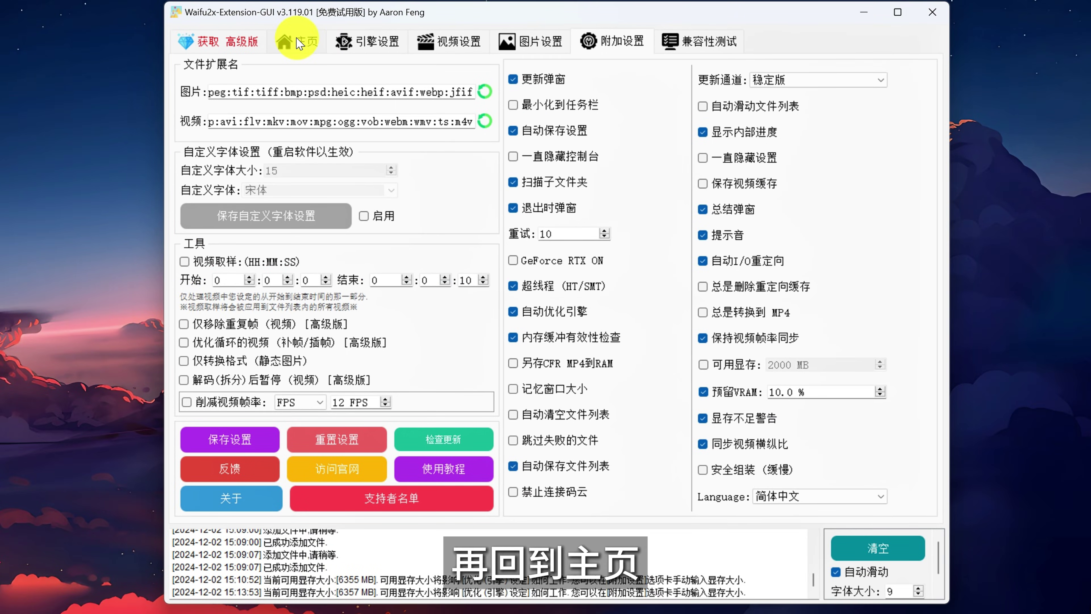
click(298, 42)
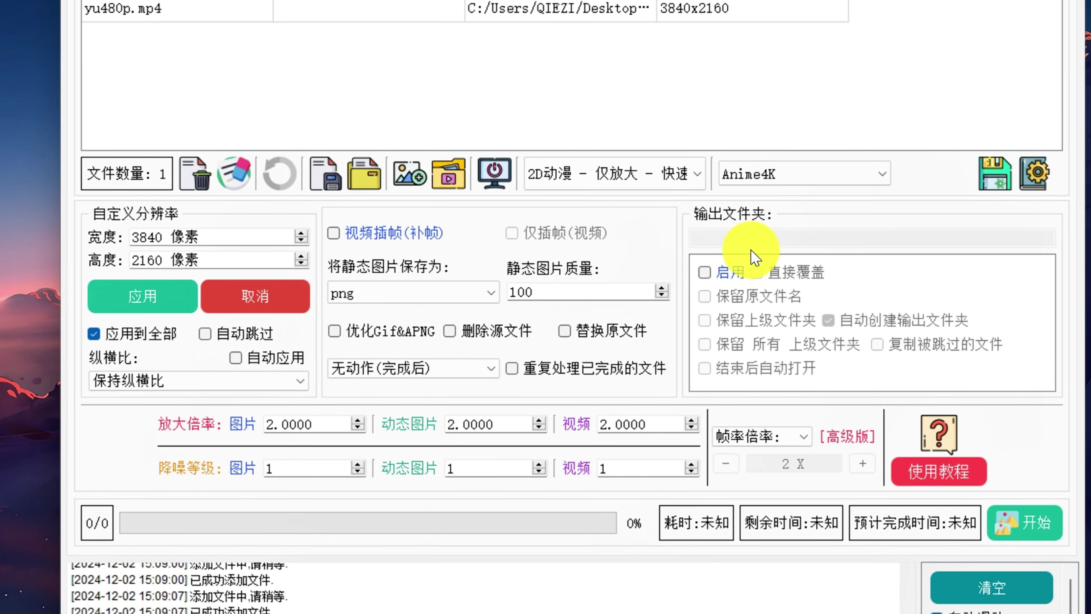
Enable the custom output folder and set it to D:\测试路径 by copying the path from File Explorer
click(706, 278)
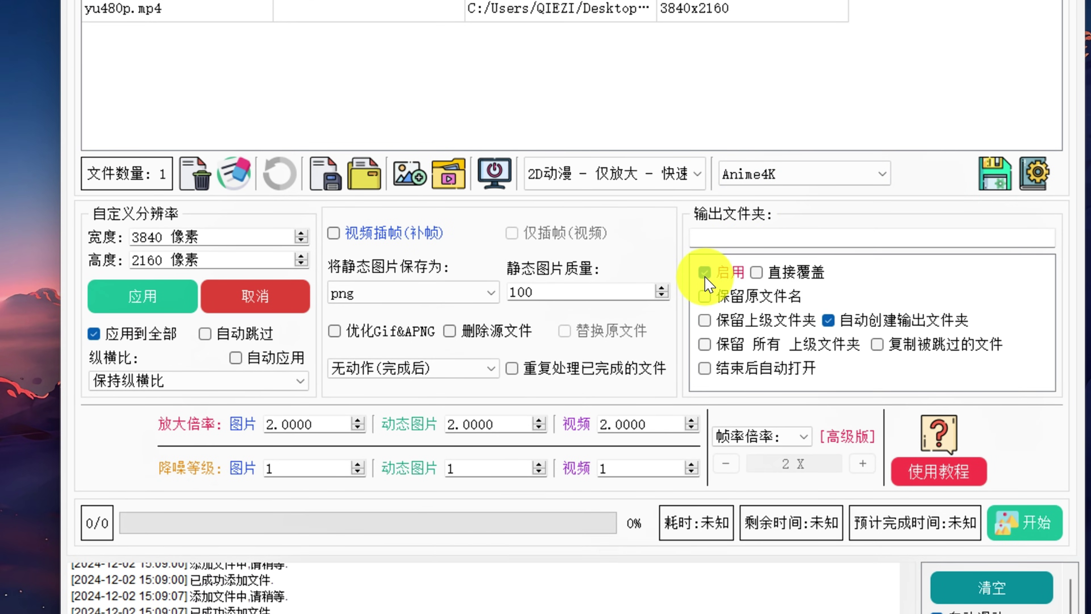
key(alt+Tab)
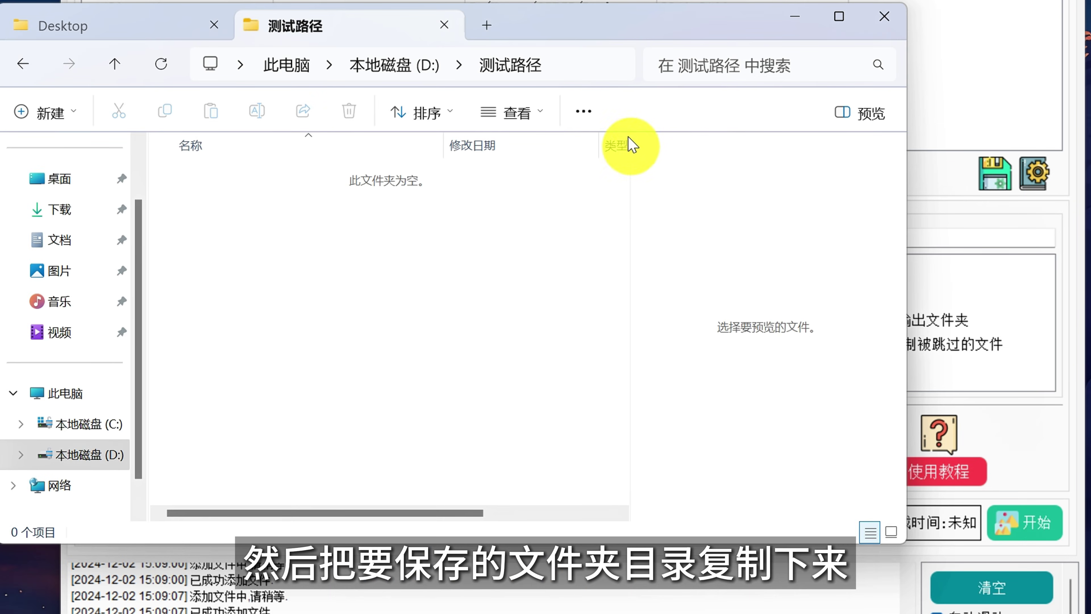
click(600, 73)
key(ctrl+c)
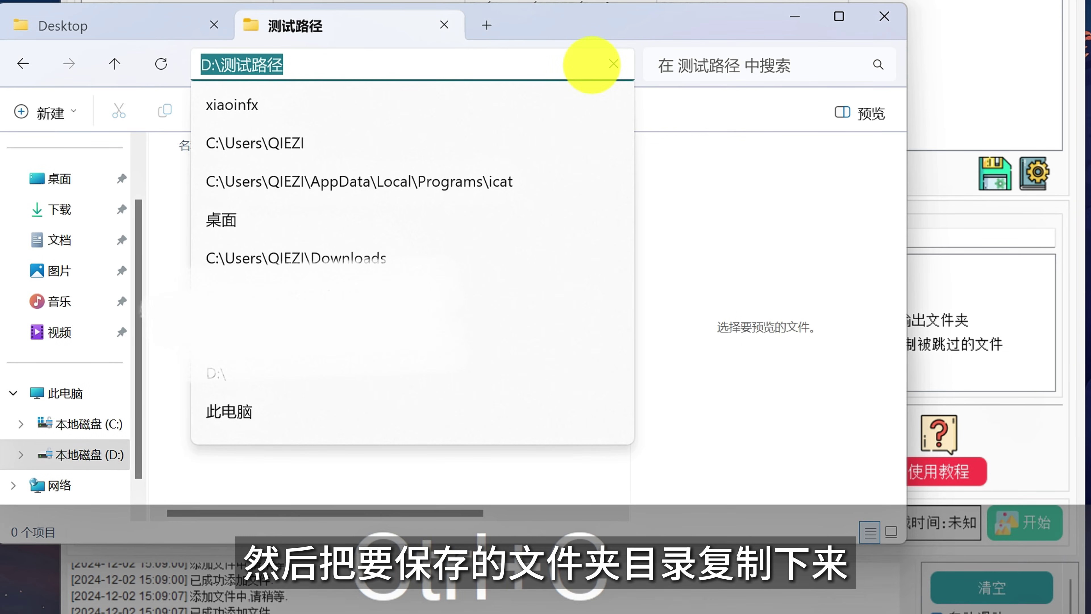
click(795, 17)
click(779, 240)
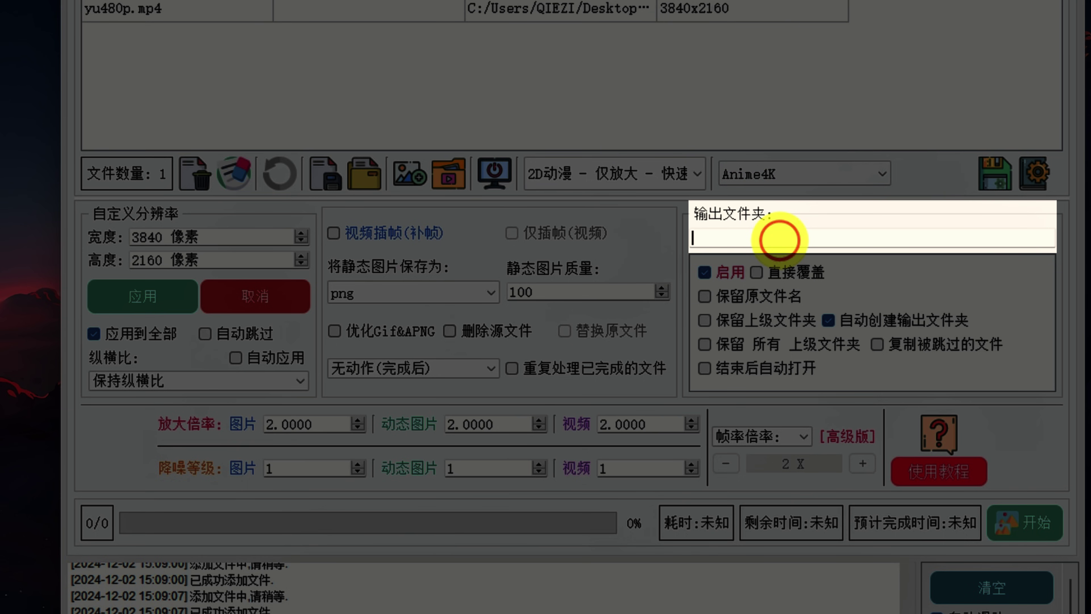
key(ctrl+v)
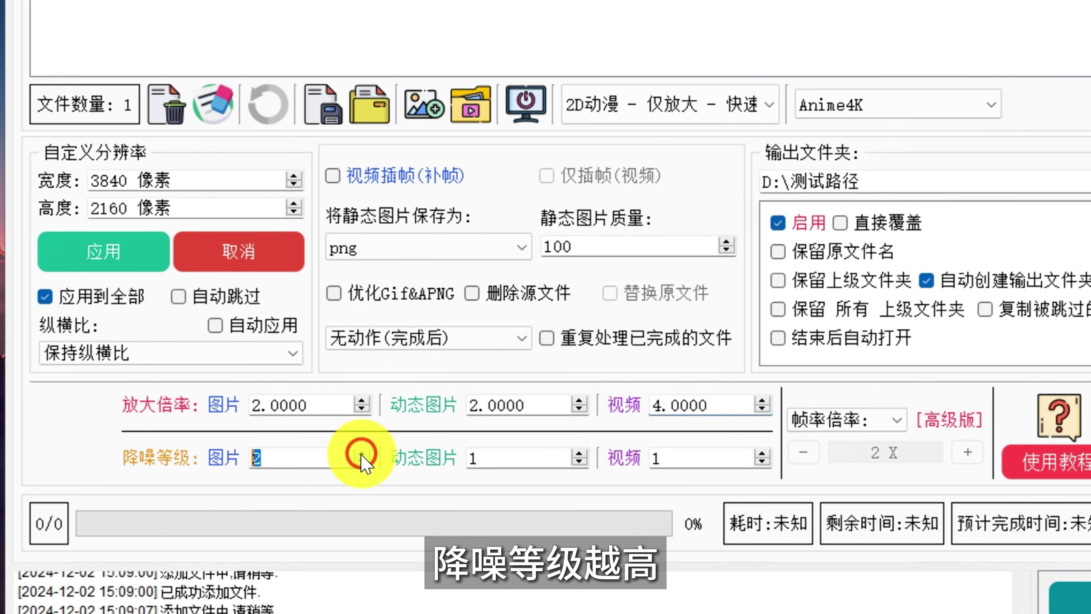
Set the image noise reduction level to 3, and apply the quick preset 2D动漫 - 仅放大 - 质量
click(361, 453)
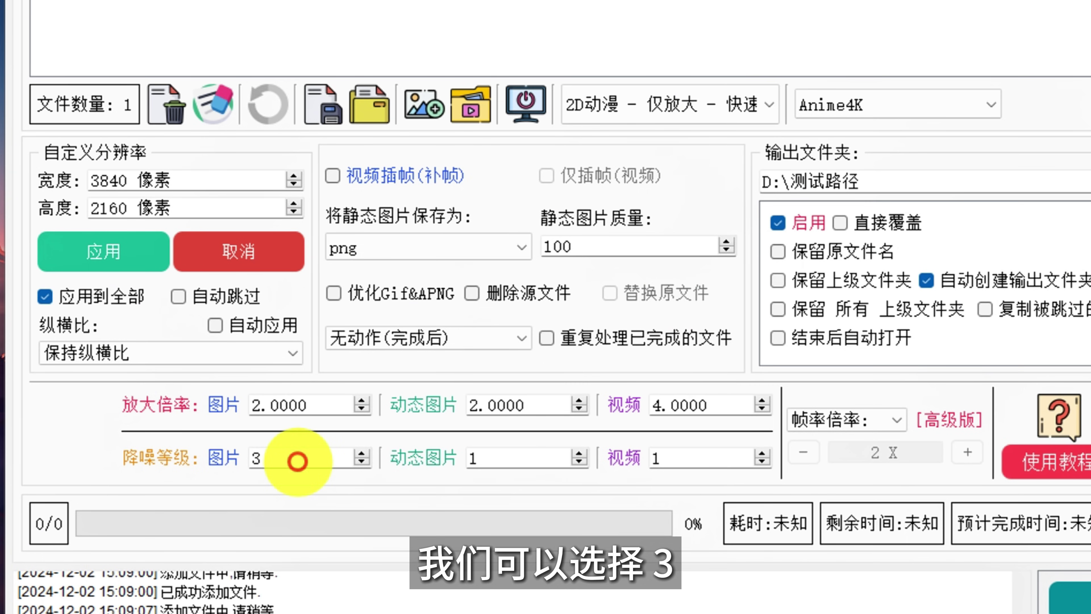
click(756, 110)
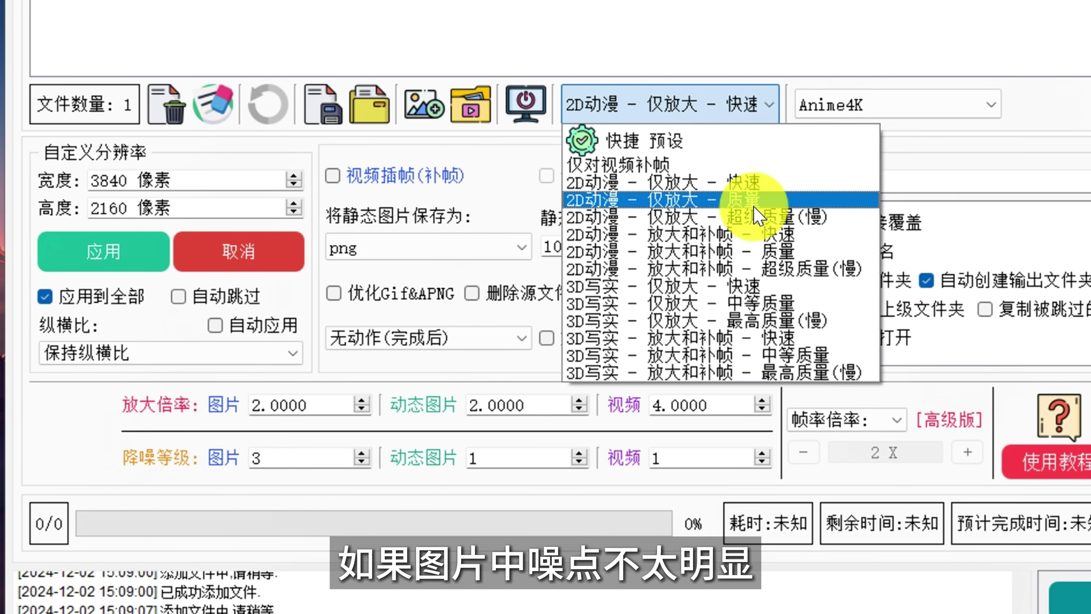
click(754, 207)
Switch the quick preset back to 2D动漫 - 仅放大 - 快速
click(755, 106)
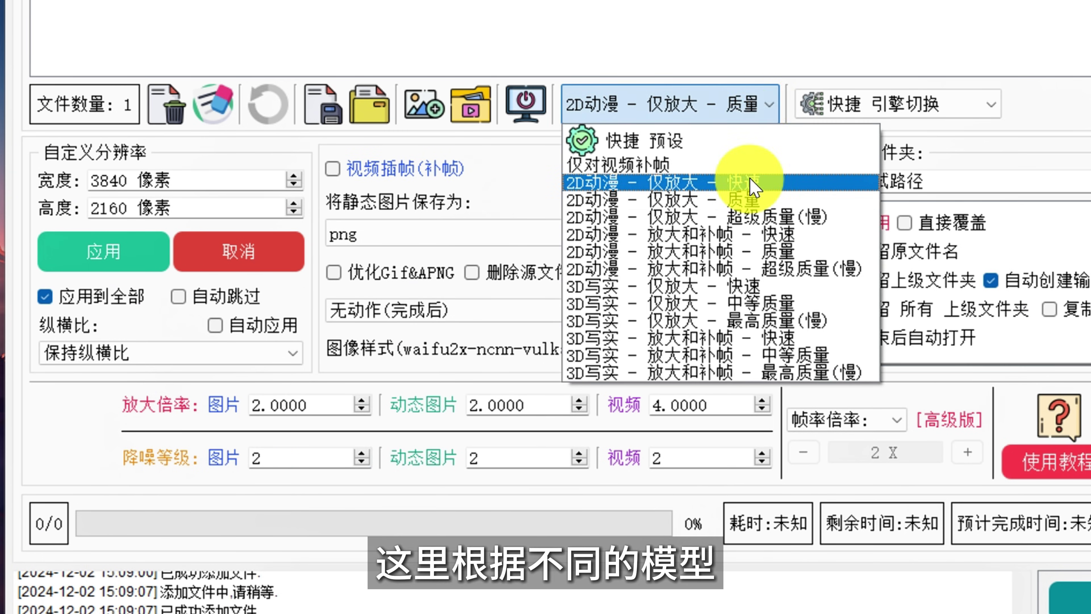
click(749, 181)
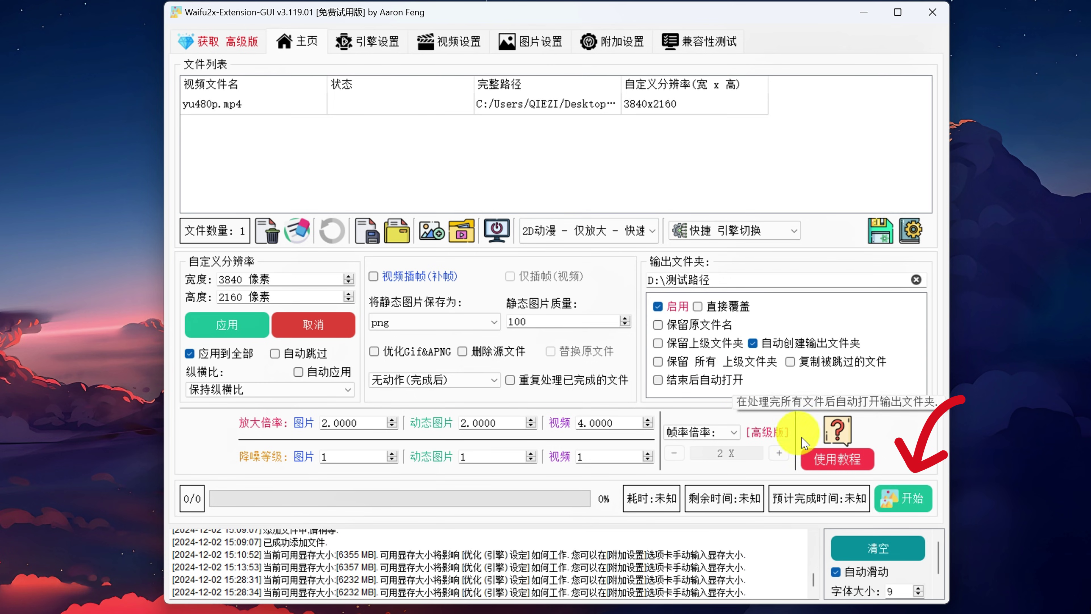
Start processing yu480p.mp4 with the configured upscaling settings
click(899, 501)
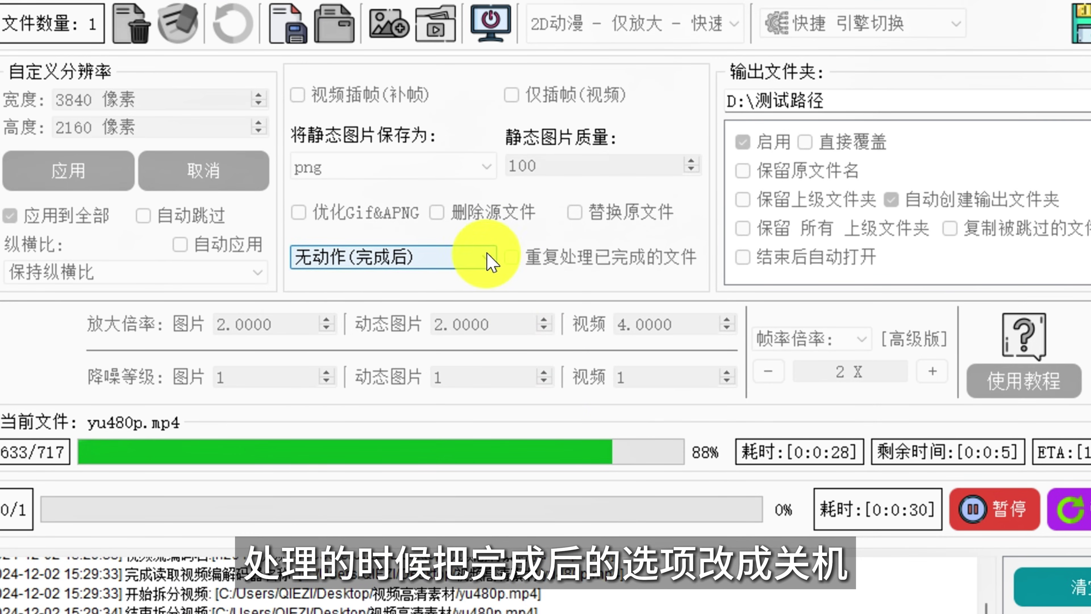
Examine the after-completion action options and the 屏幕和睡眠 (screen and sleep) options in the Windows power settings
click(489, 258)
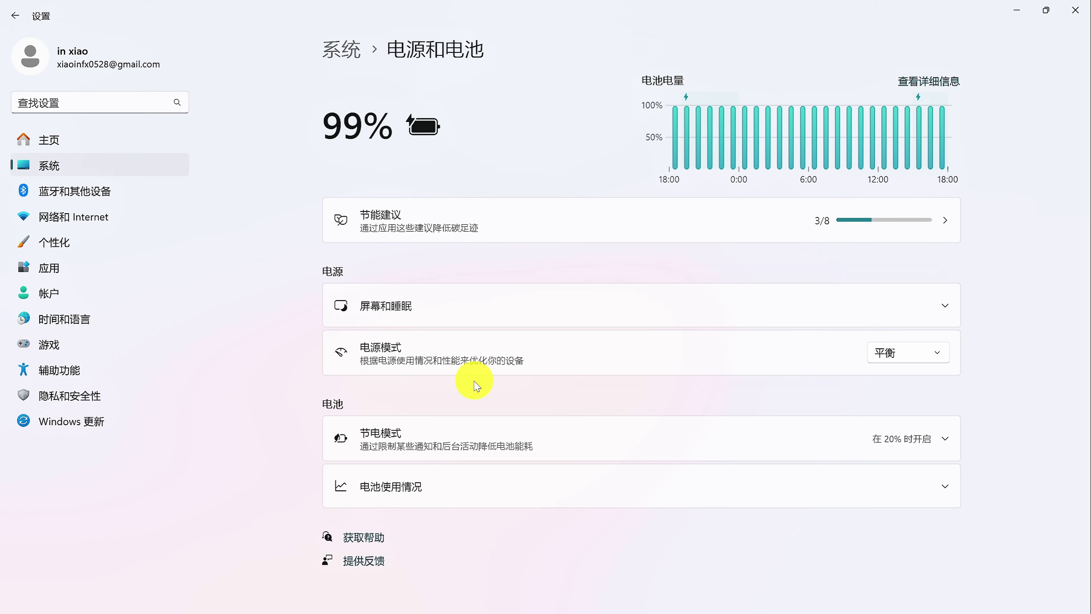
click(777, 304)
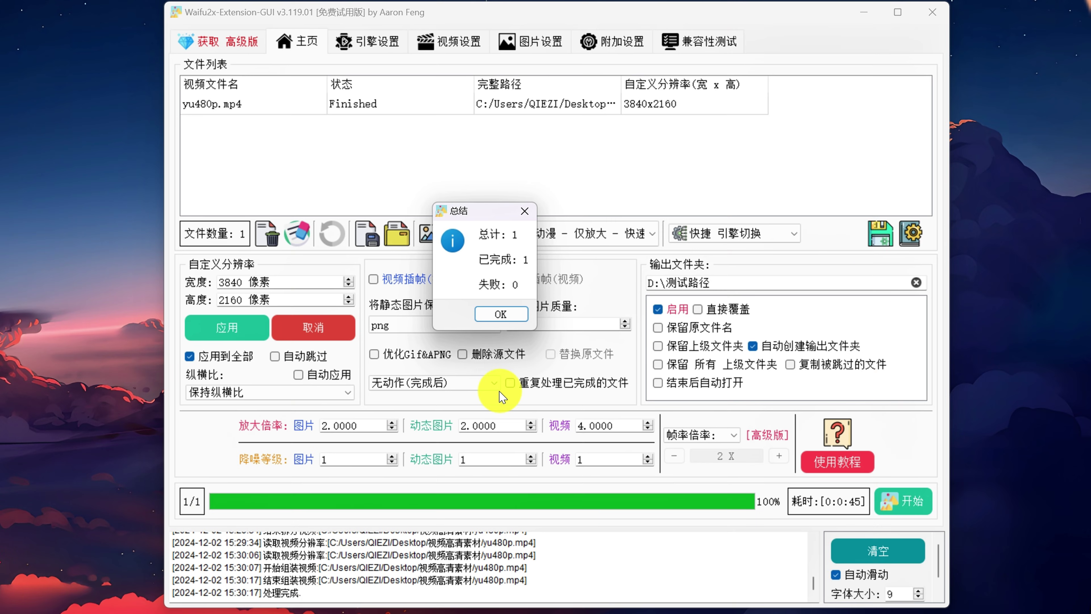
Dismiss the processing summary and compare yu480p with its 3840x2160 output side by side in NVIDIA ICAT, zoomed in on the details
click(501, 315)
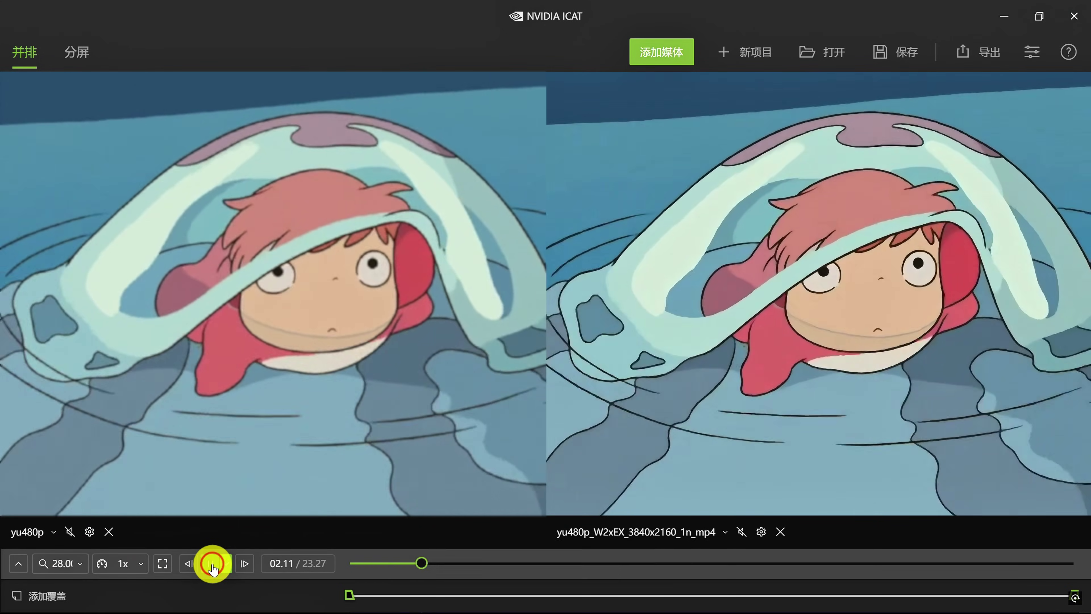
click(210, 563)
scroll(563, 447, up, 3)
scroll(563, 447, up, 5)
drag(637, 348, 766, 287)
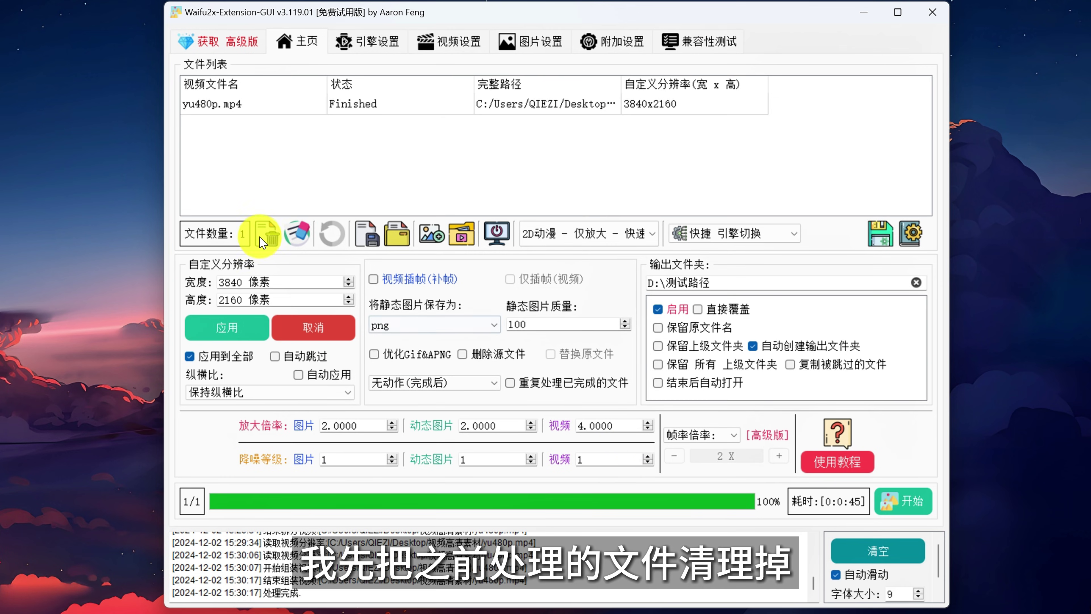
Clear the processed video from the file list and add the photo 街景1.jpg from the 视频高清素材 folder
click(271, 238)
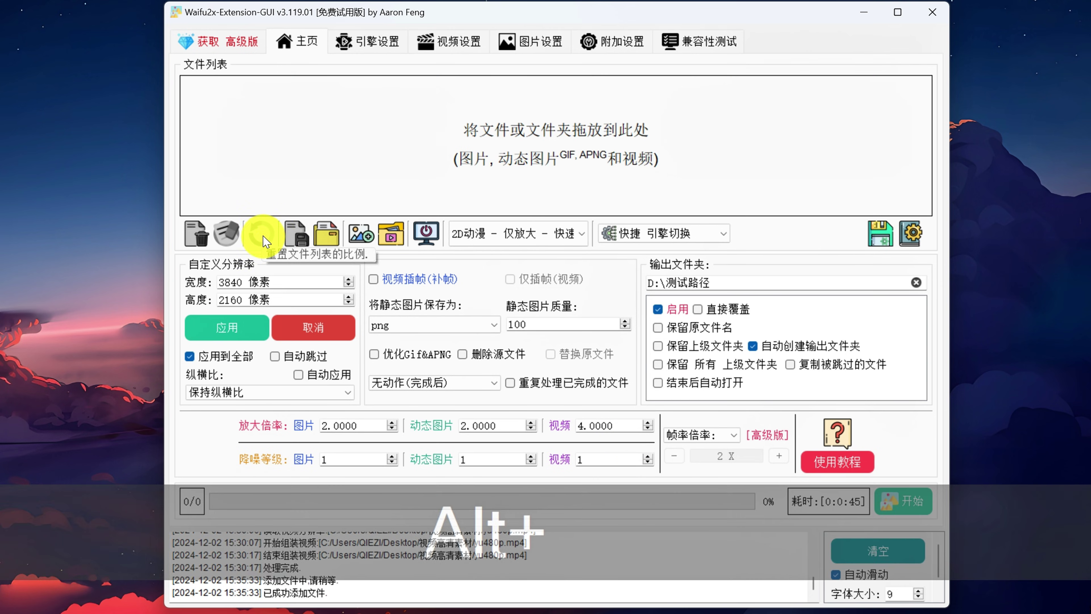
key(alt+Tab)
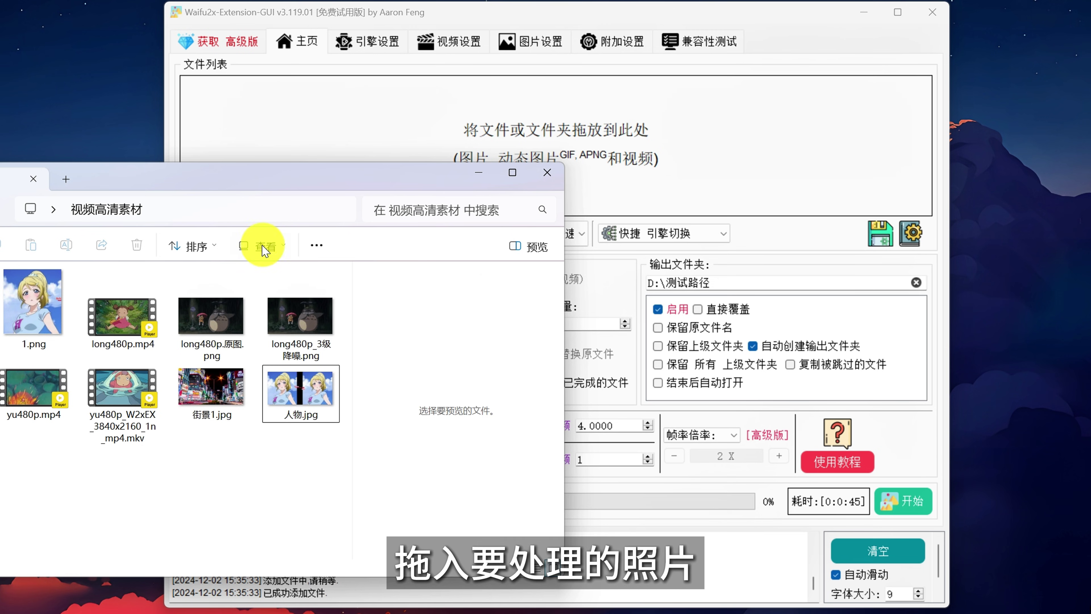
drag(214, 397, 382, 127)
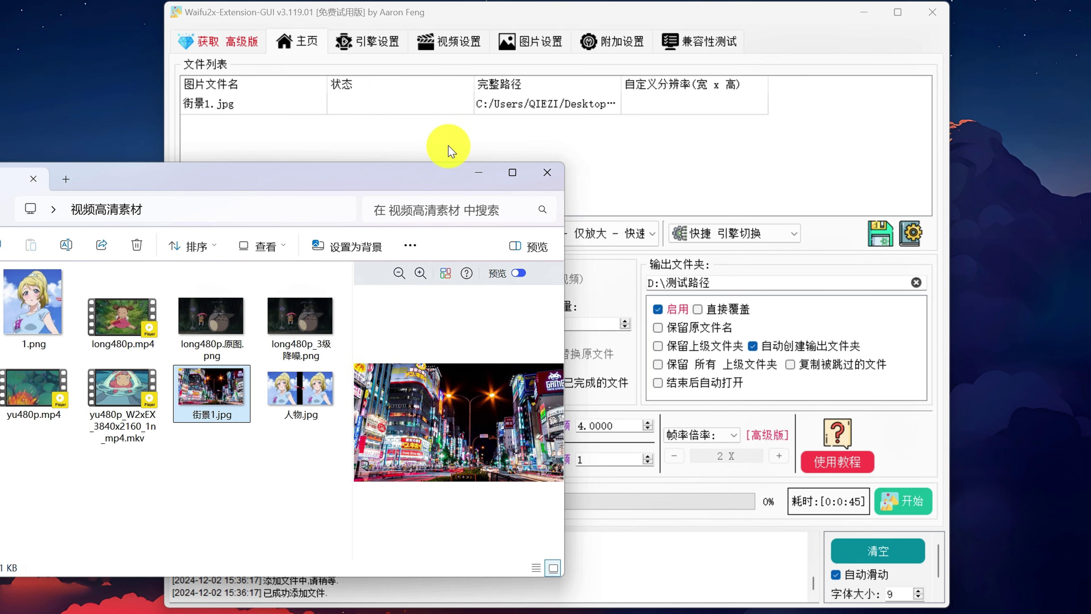
click(544, 175)
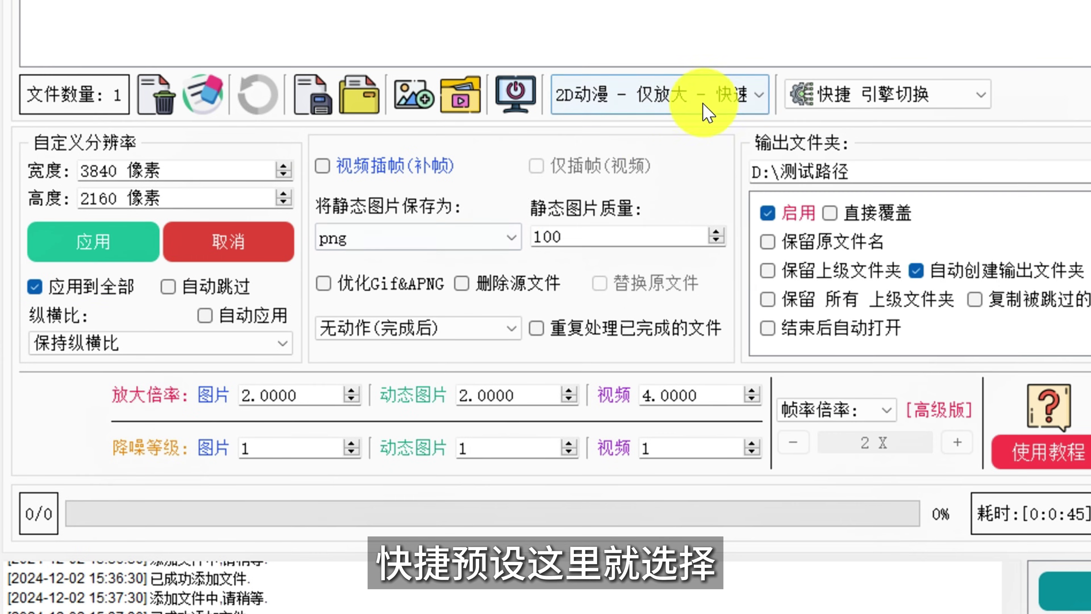
Set the quick preset to 3D写实 - 仅放大 - 最高质量(慢) and switch the engine to RealESRGAN-NCNN-Vulkan
click(718, 99)
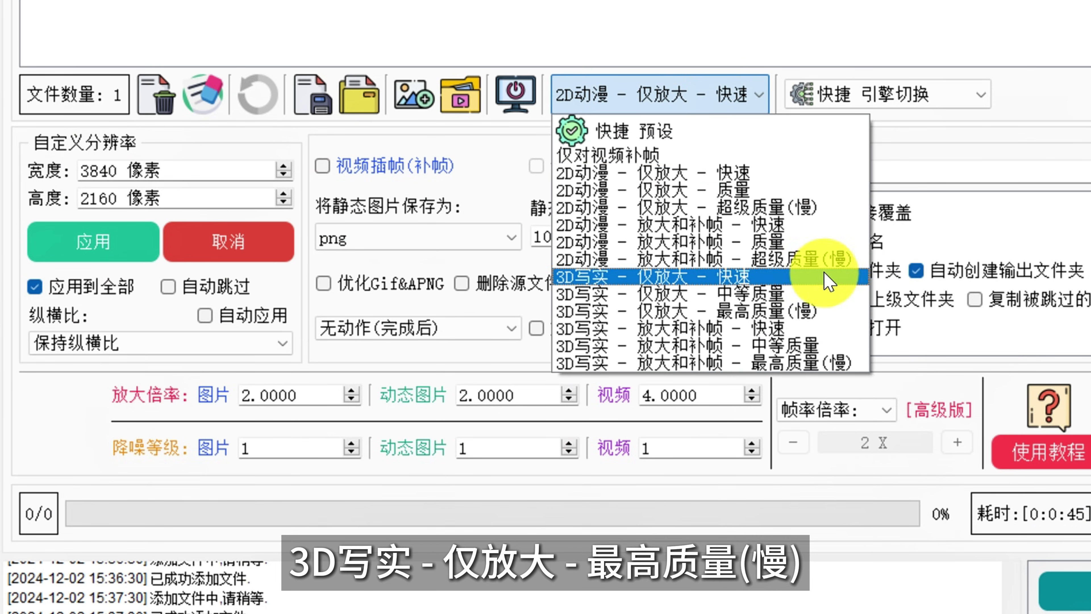
click(837, 313)
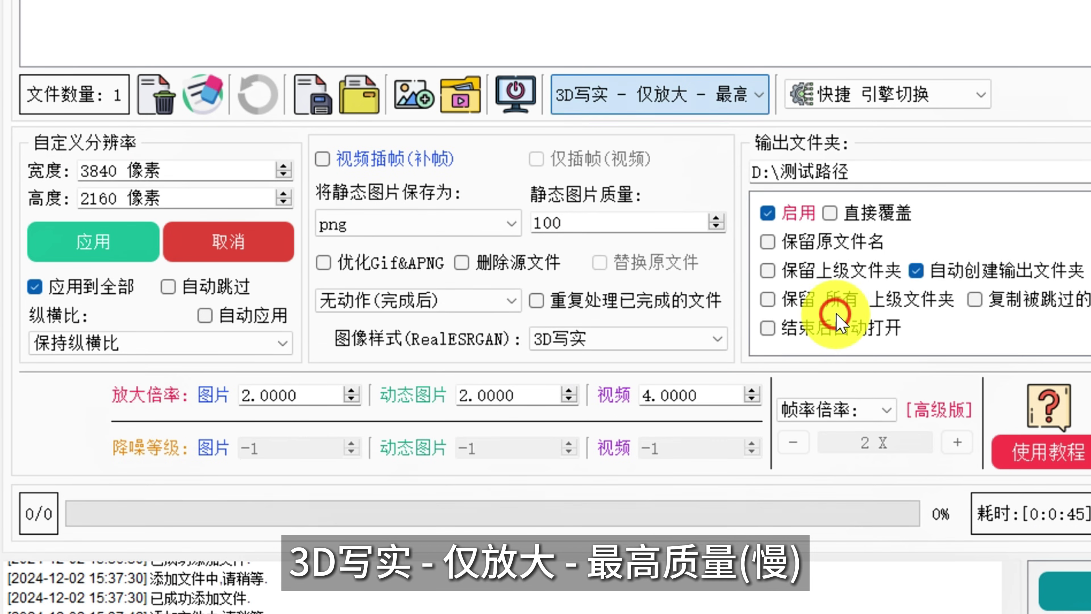
click(941, 95)
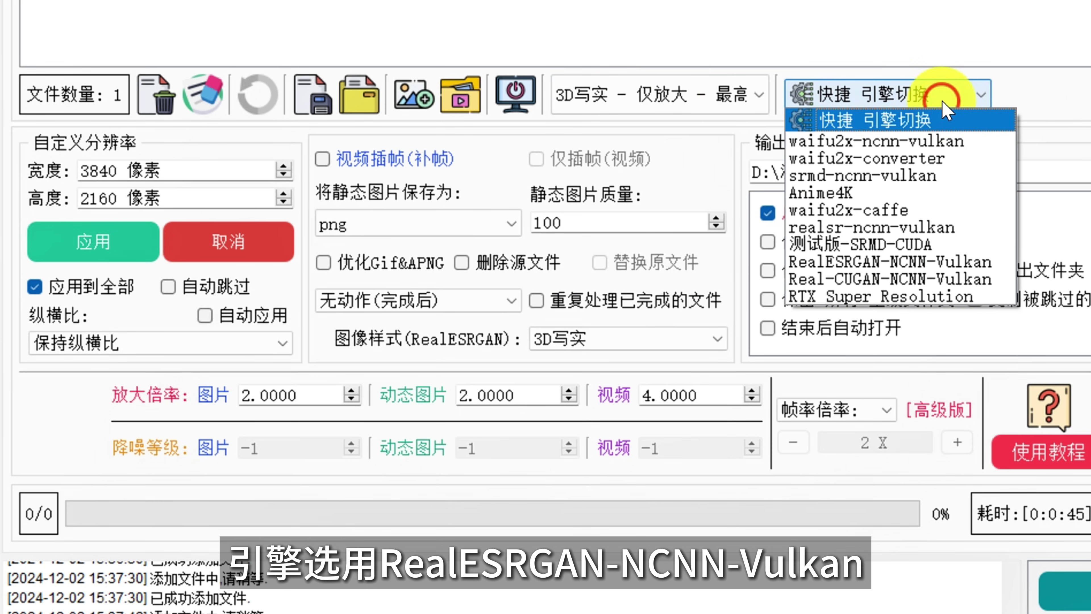
click(938, 262)
Check the still-image format choices, keeping png, and try image quality values of 96, 98 and 80 before restoring 100
click(499, 222)
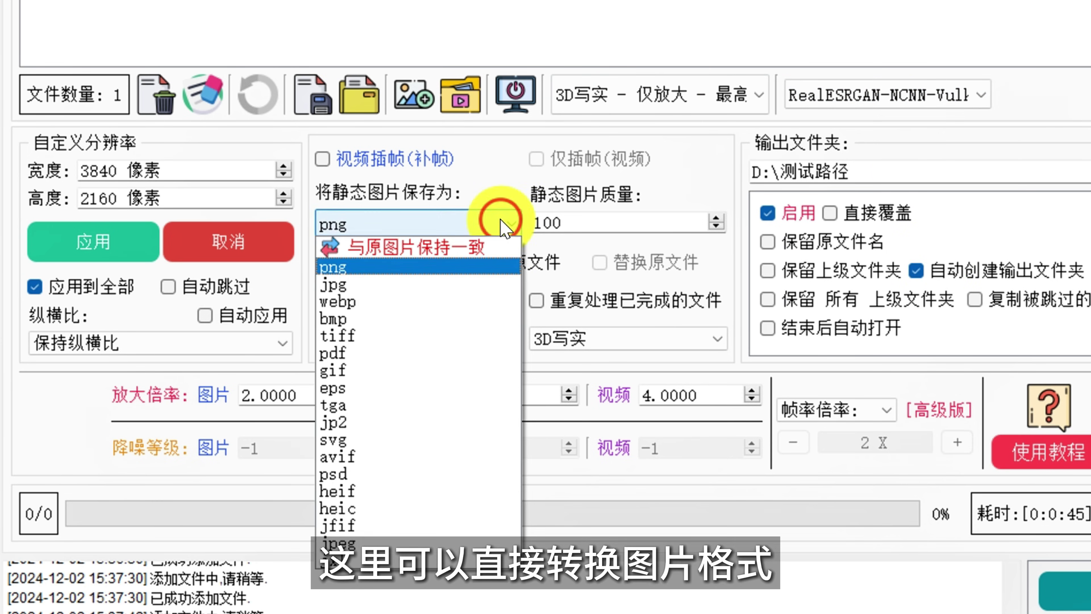
click(511, 224)
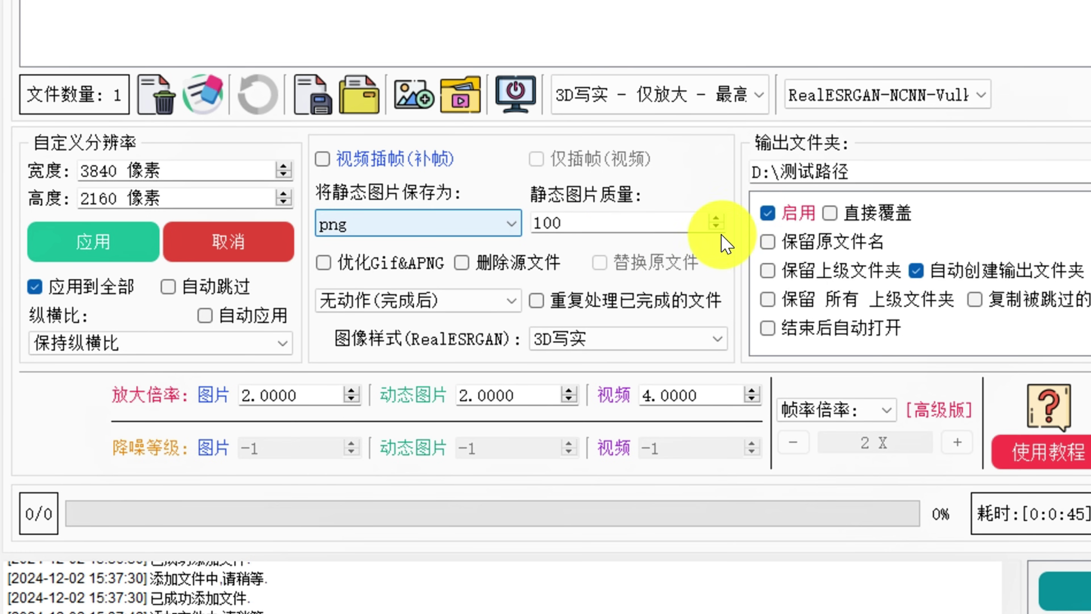
click(715, 228)
click(715, 227)
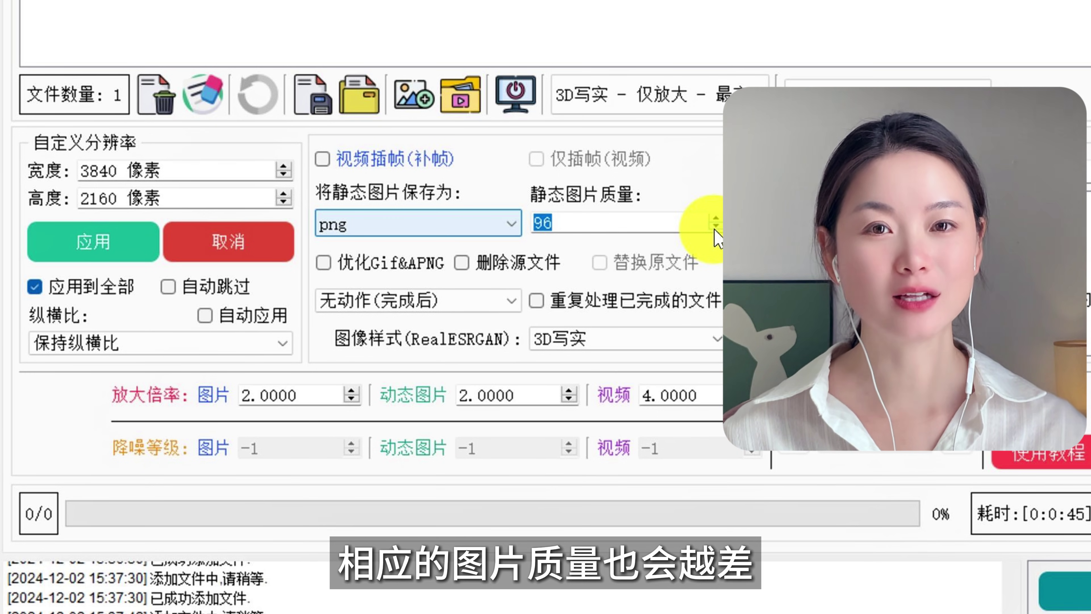
click(715, 219)
click(715, 219)
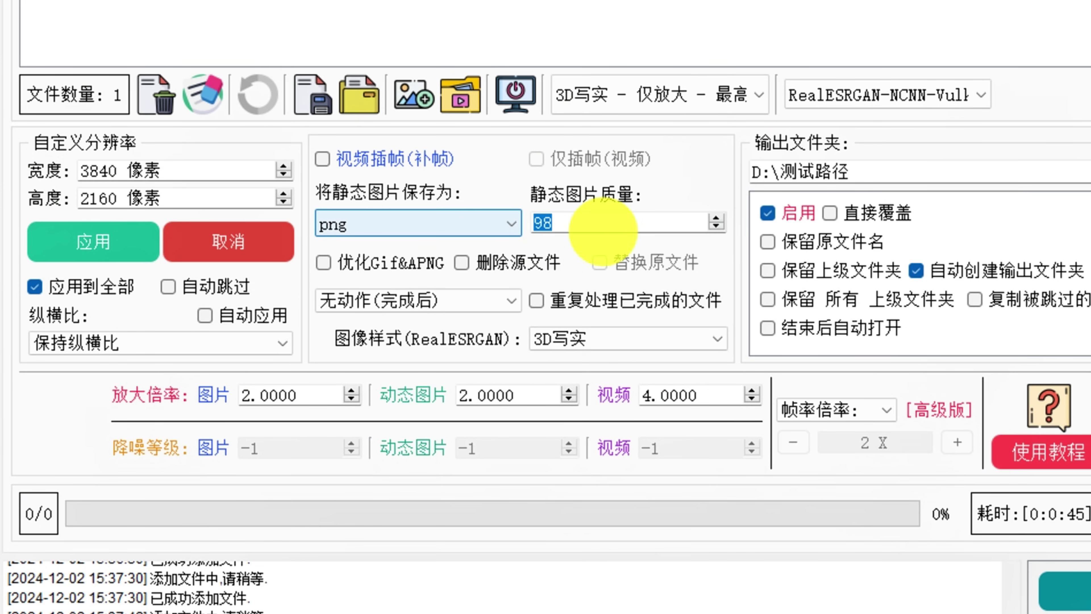
mouse_move(657, 224)
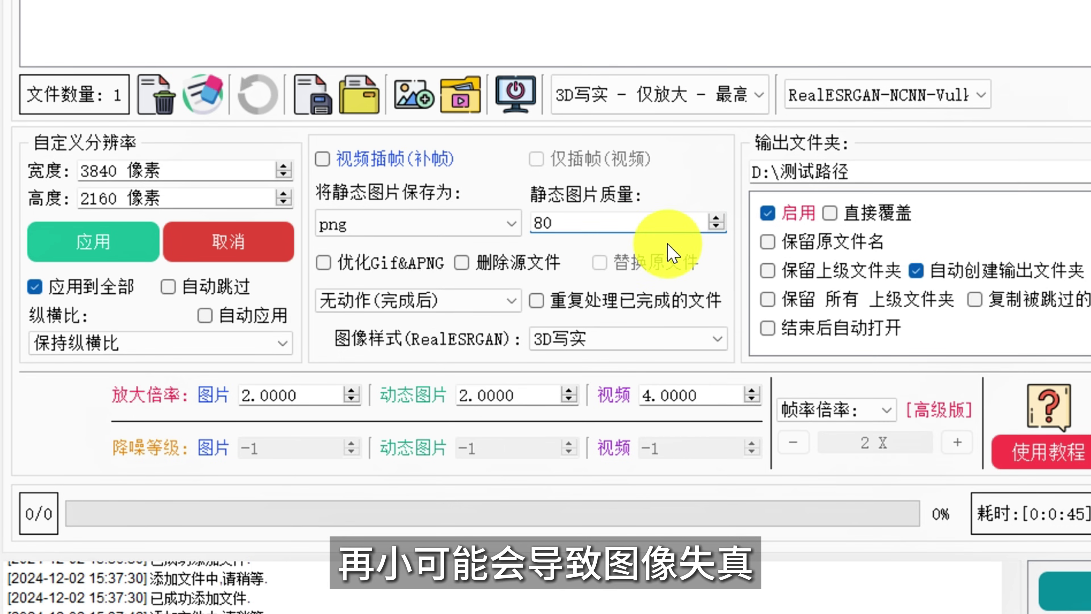
drag(533, 222, 634, 242)
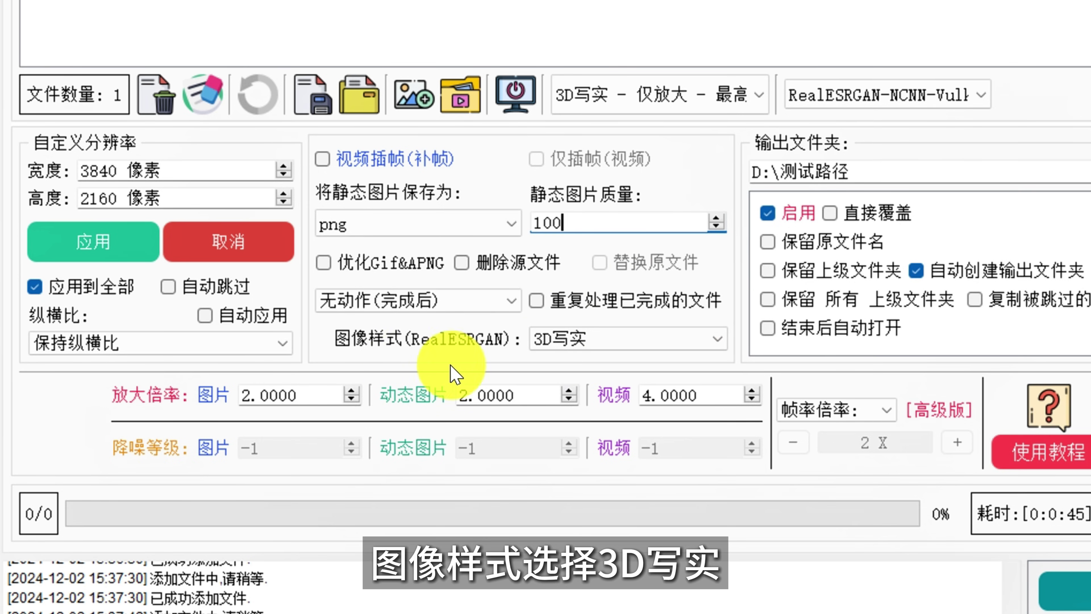
Keep the RealESRGAN image style on 3D写实 and start processing 街景1.jpg at 3840x2160
click(649, 338)
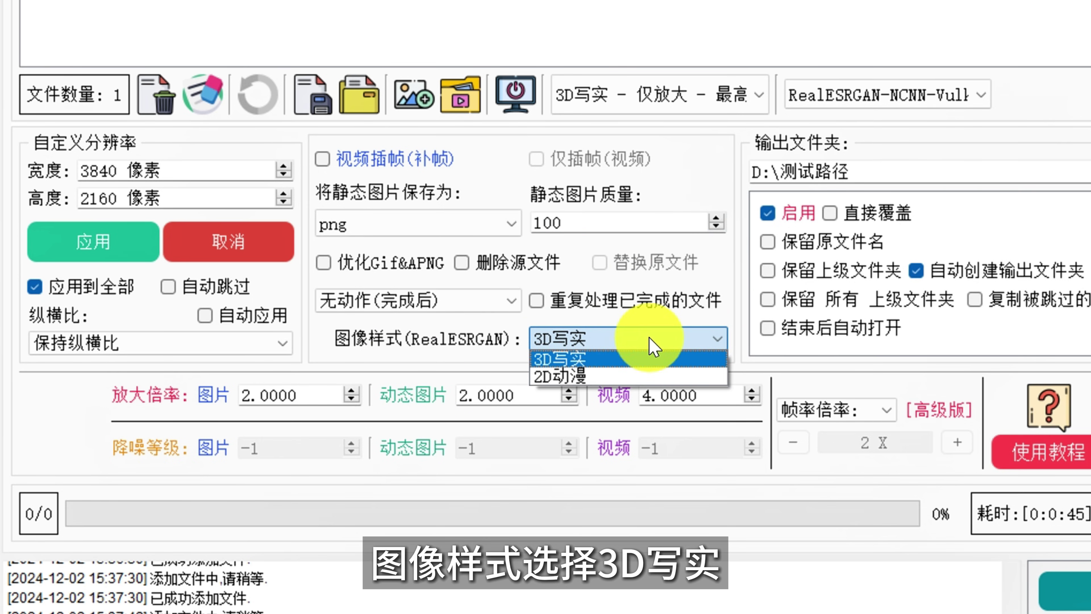
click(649, 340)
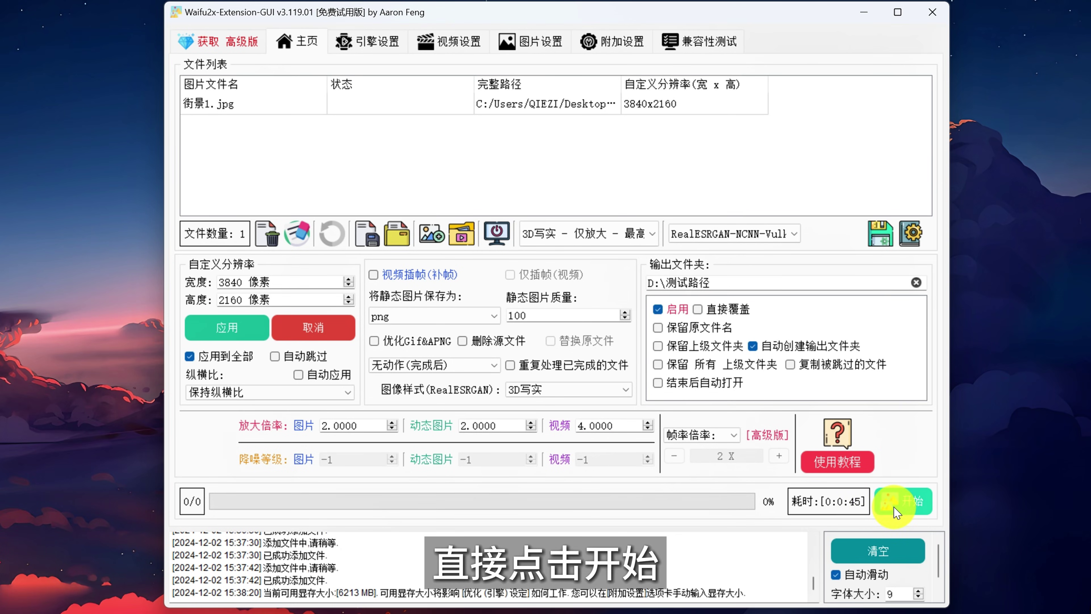
click(926, 509)
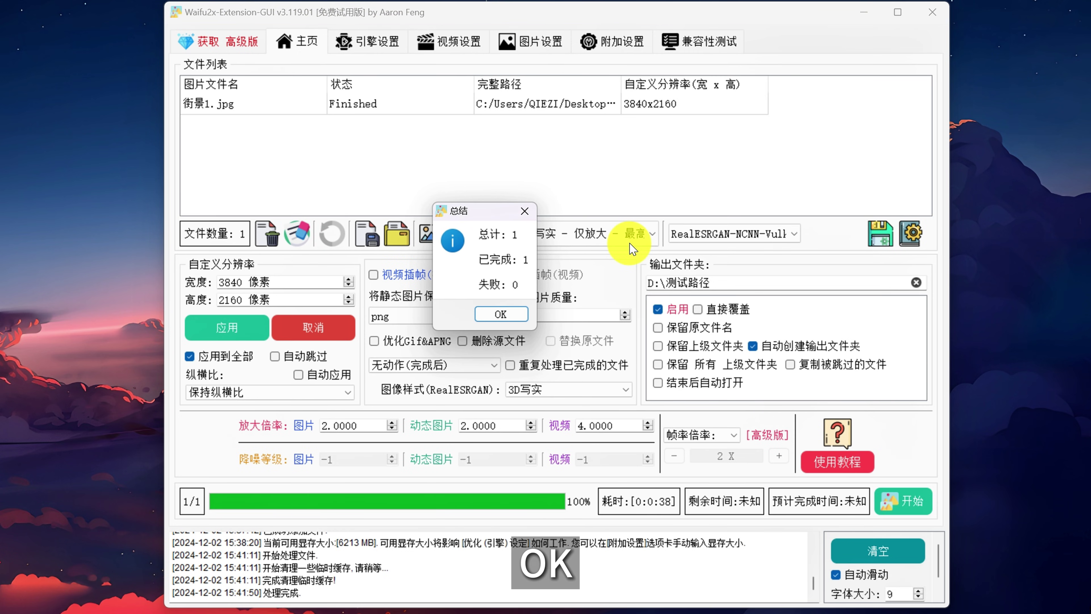
Dismiss the processing summary and compare 街景1 with its 3840x2160 output side by side in NVIDIA ICAT, zoomed in on the Tax Free Shop sign
click(500, 313)
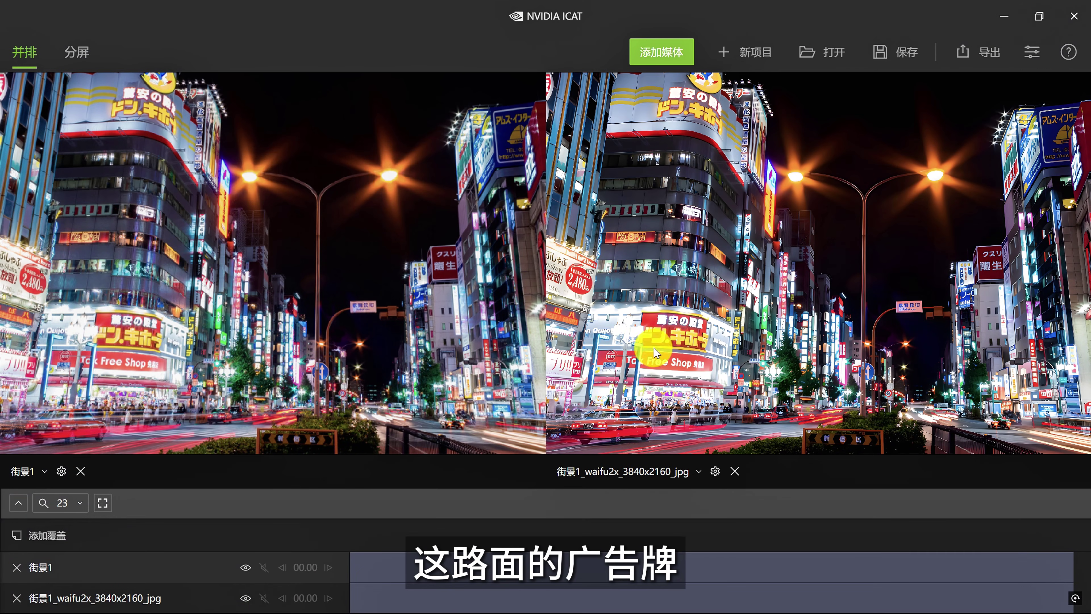
scroll(754, 370, up, 5)
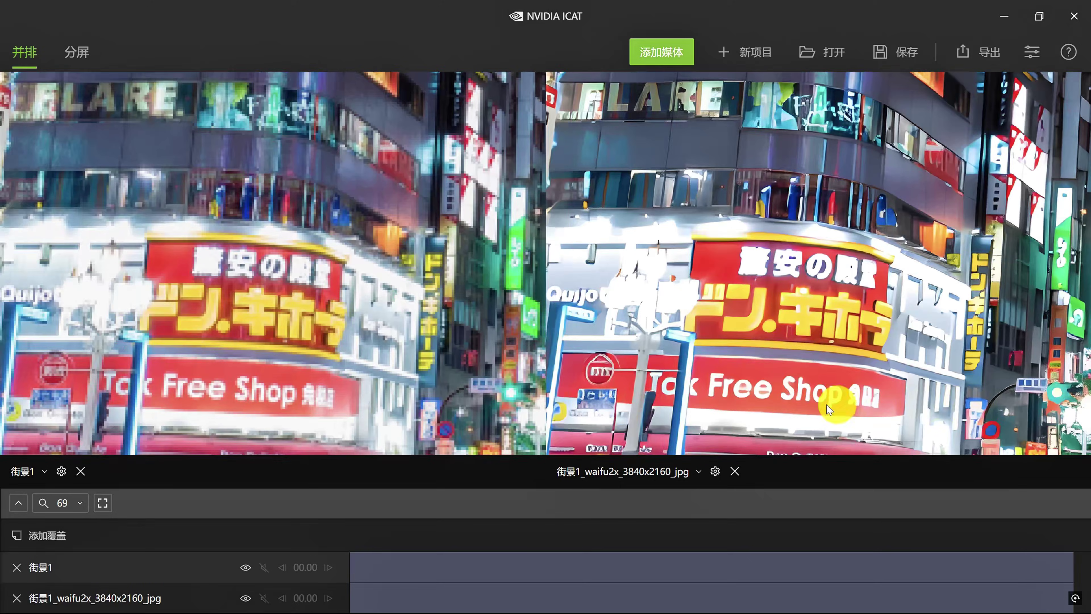
scroll(829, 410, up, 4)
drag(804, 397, 937, 358)
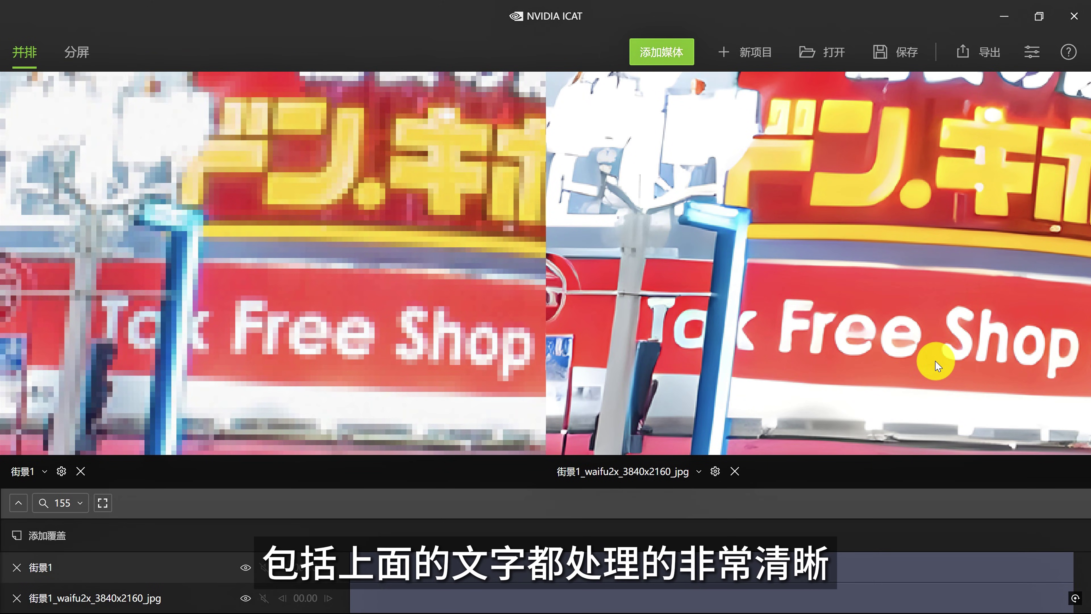